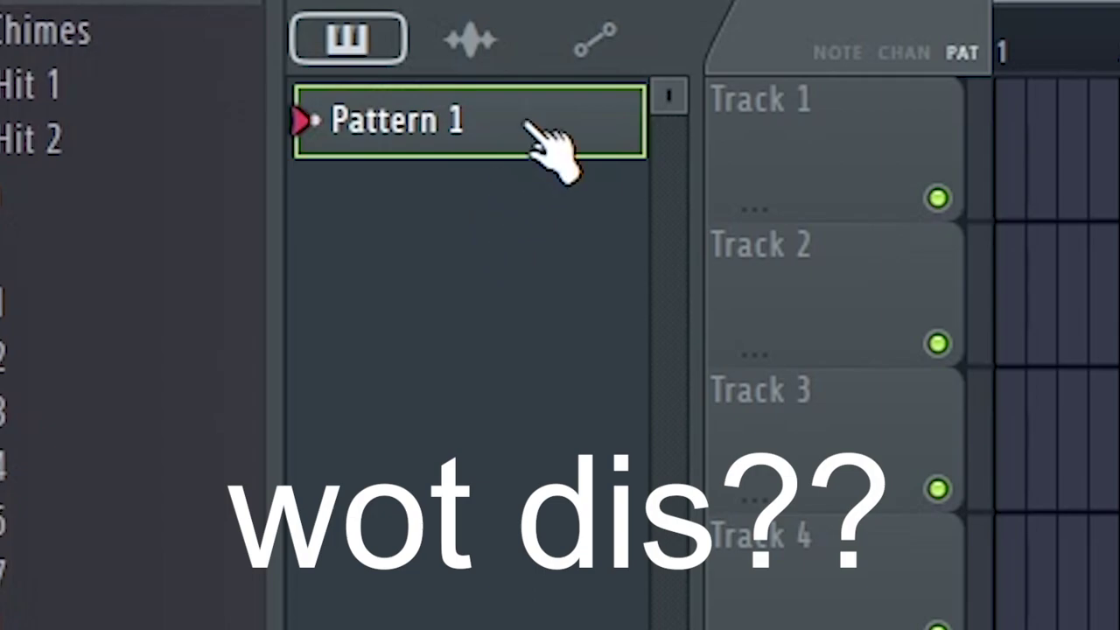
Step: Place a Pattern 1 clip on Track 2 halfway through bar 1 and show the audio clips in the picker
right_click(528, 125)
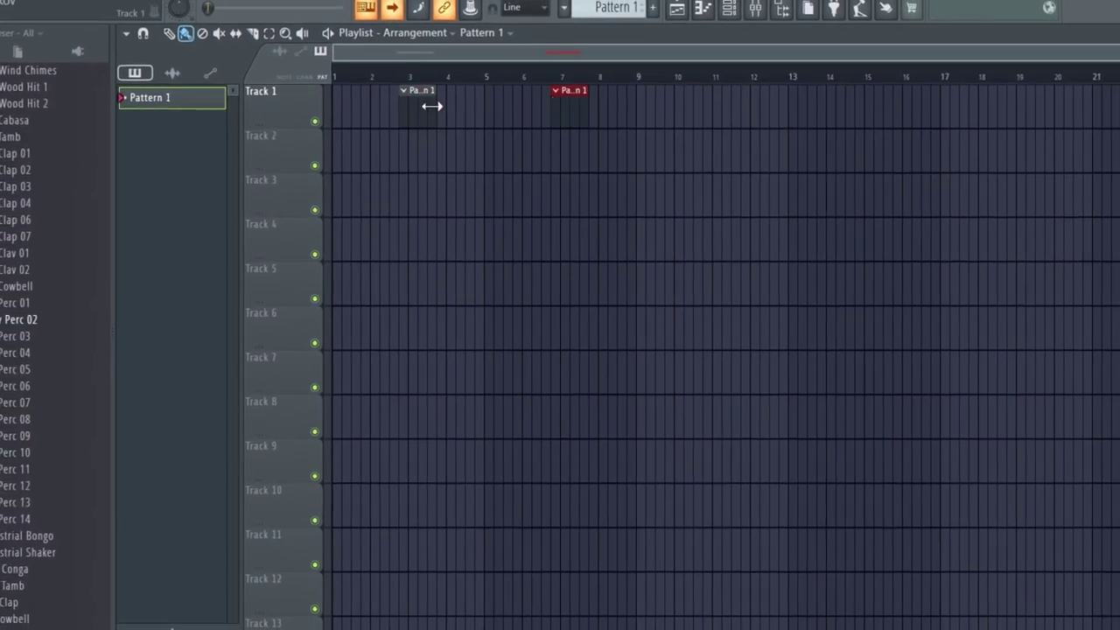
left_click(372, 149)
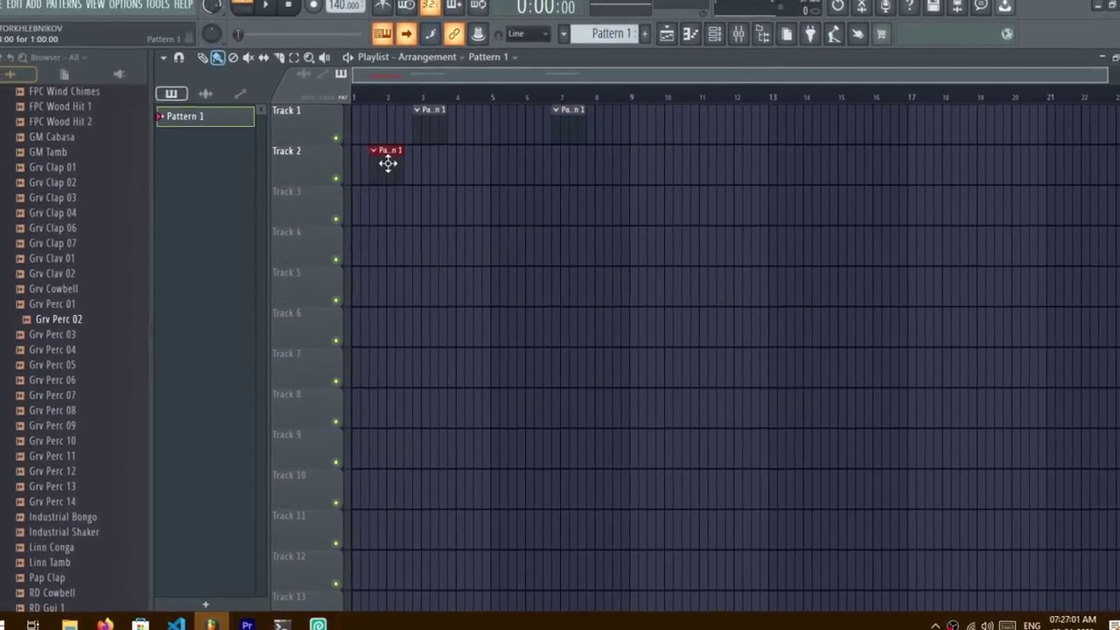
left_click(209, 93)
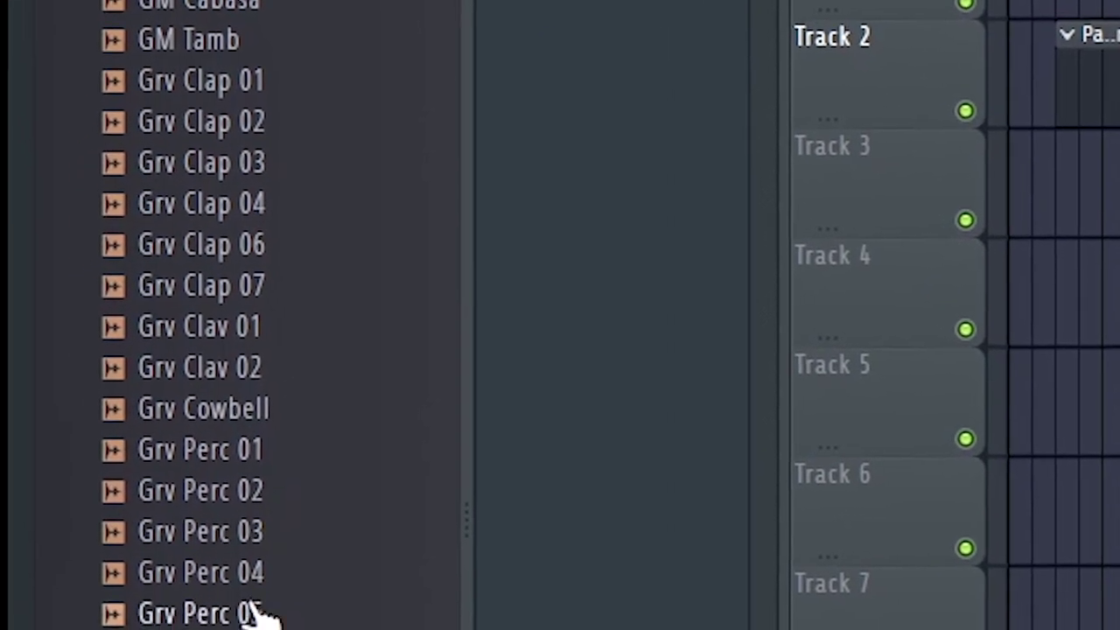
Step: Preview several Grv percussion samples in the browser and add Grv Cowbell to the project as an audio clip
left_click(273, 271)
left_click(293, 475)
left_click(296, 624)
left_click(254, 434)
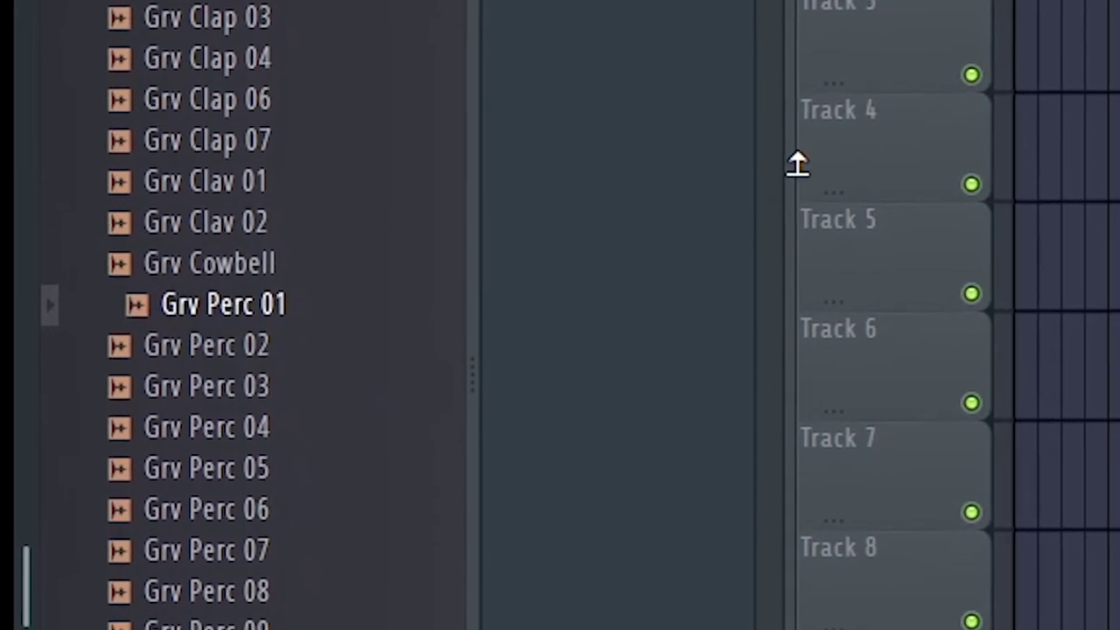
left_click(194, 616)
left_click(210, 250)
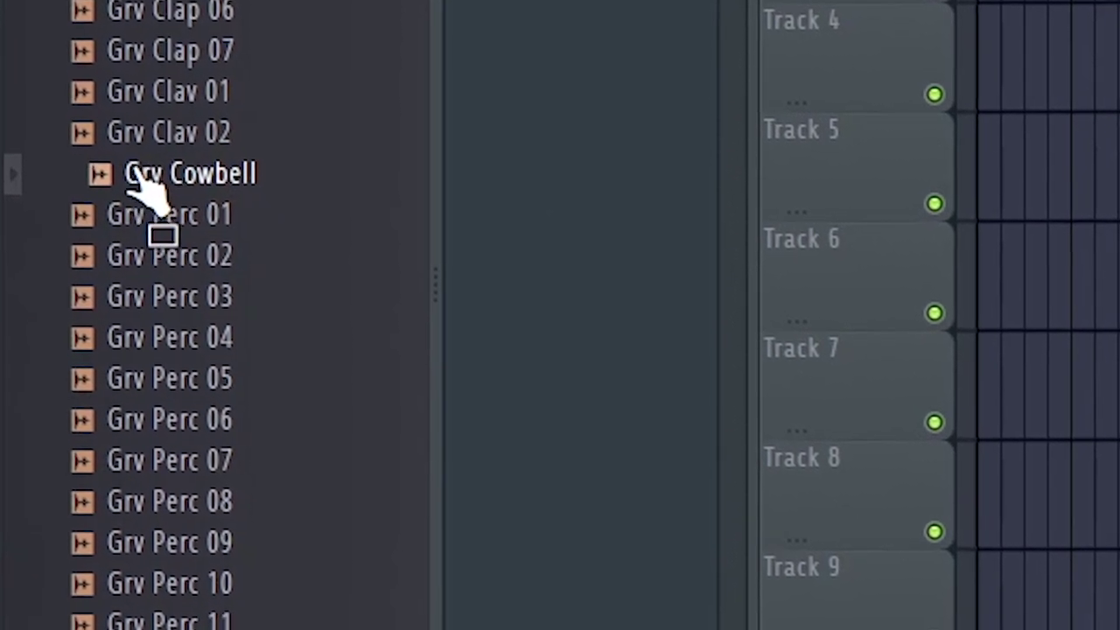
mouse_move(138, 175)
left_mouse_down()
mouse_move(130, 193)
mouse_move(154, 190)
left_mouse_up()
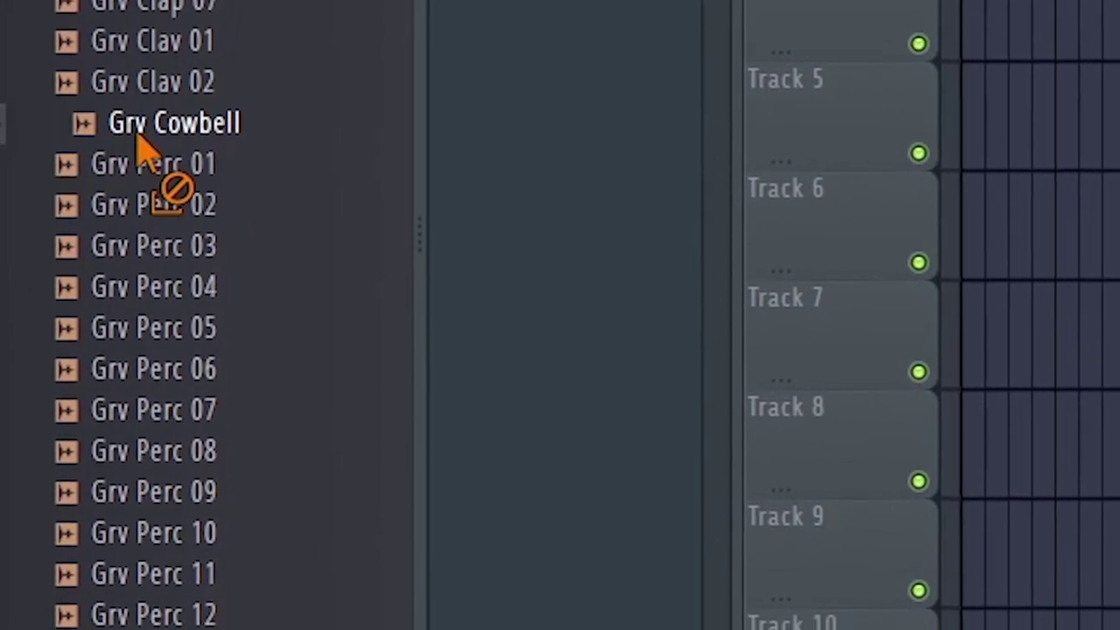
left_click_drag(137, 140, 553, 166)
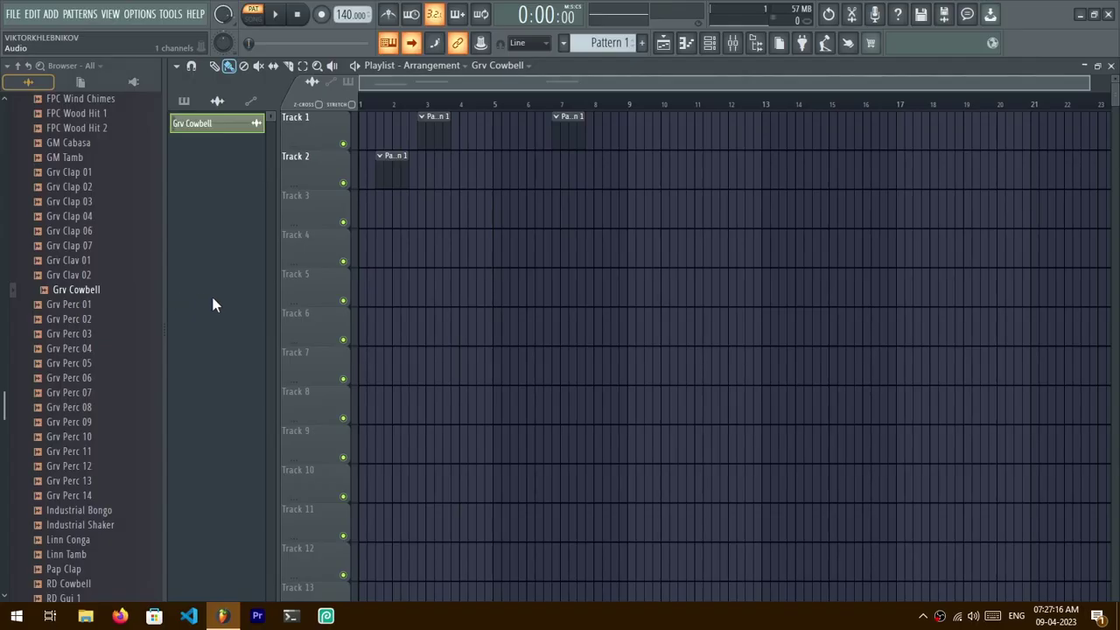
Step: Place the Grv Cowbell clip on Track 5 midway through bar 4 and play the arrangement
left_click(198, 124)
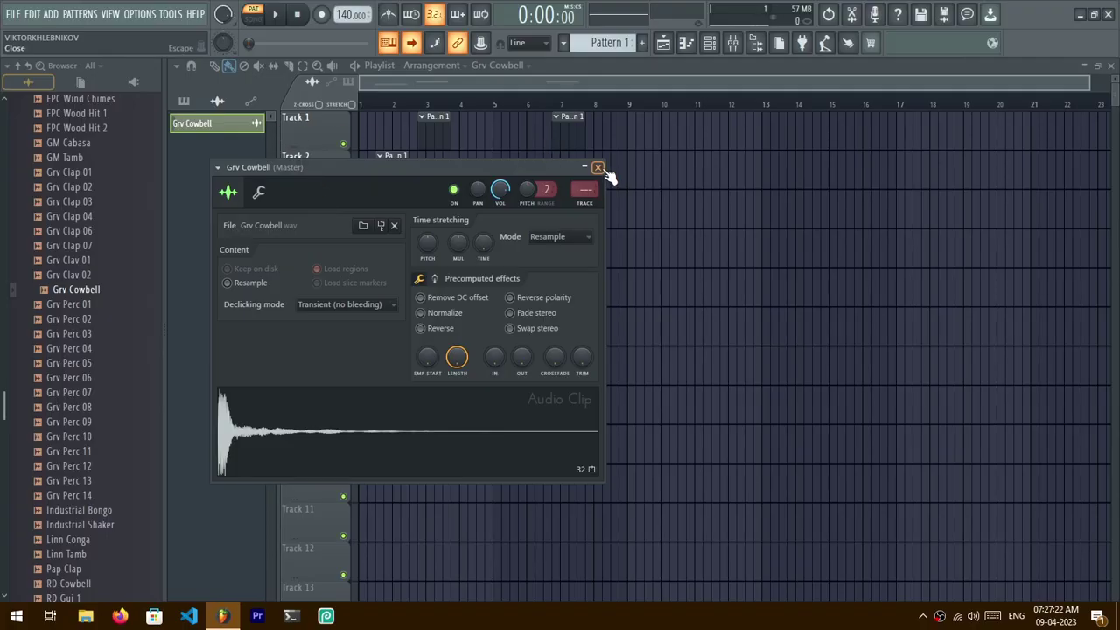
left_click(599, 167)
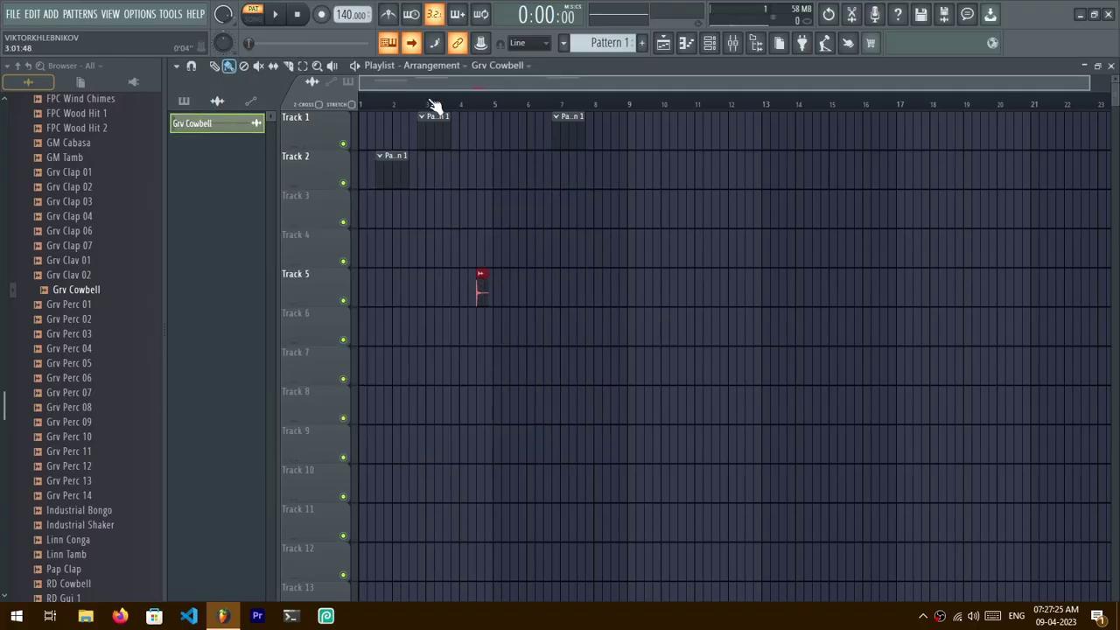
left_click(280, 20)
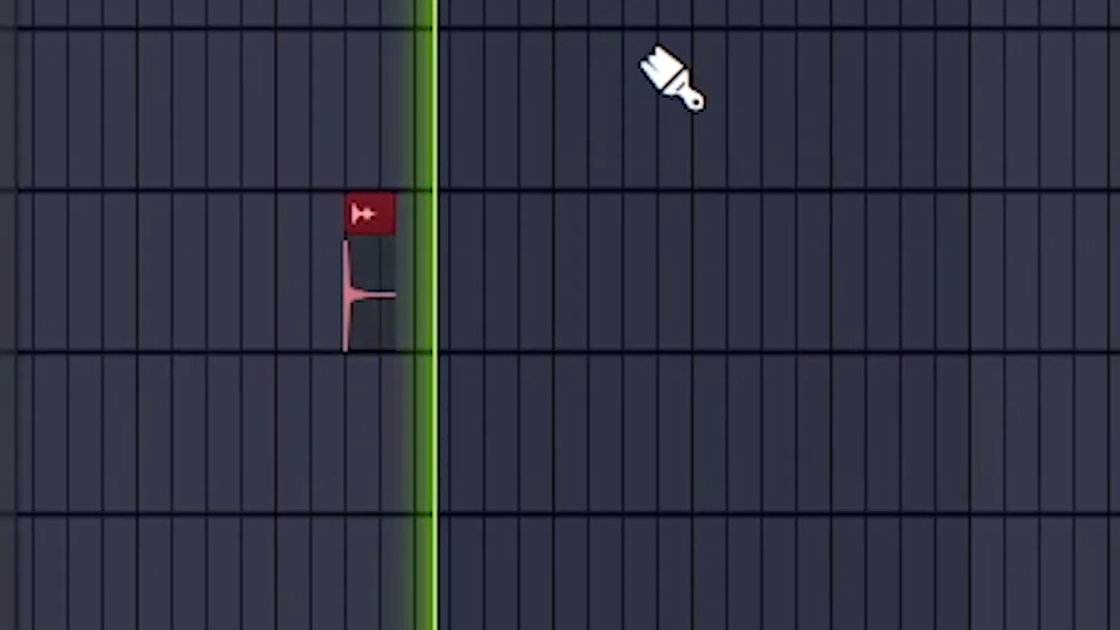
key("space")
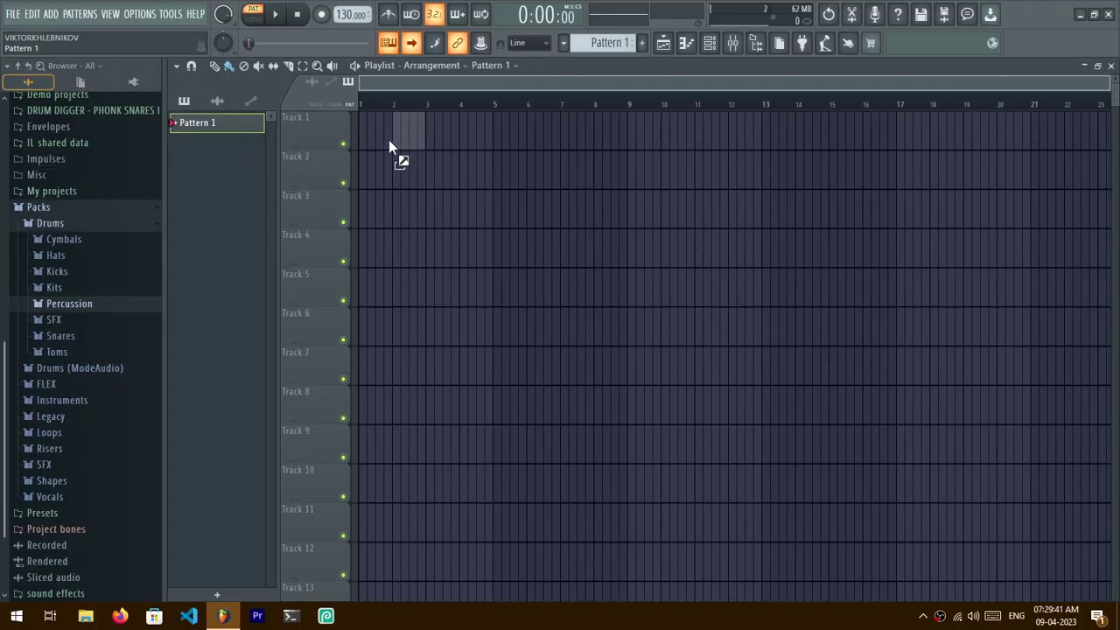
Step: Fill bars 1 to 4 of Track 1 with Pattern 1 clips and briefly play the song
left_click(367, 131)
left_click(409, 135)
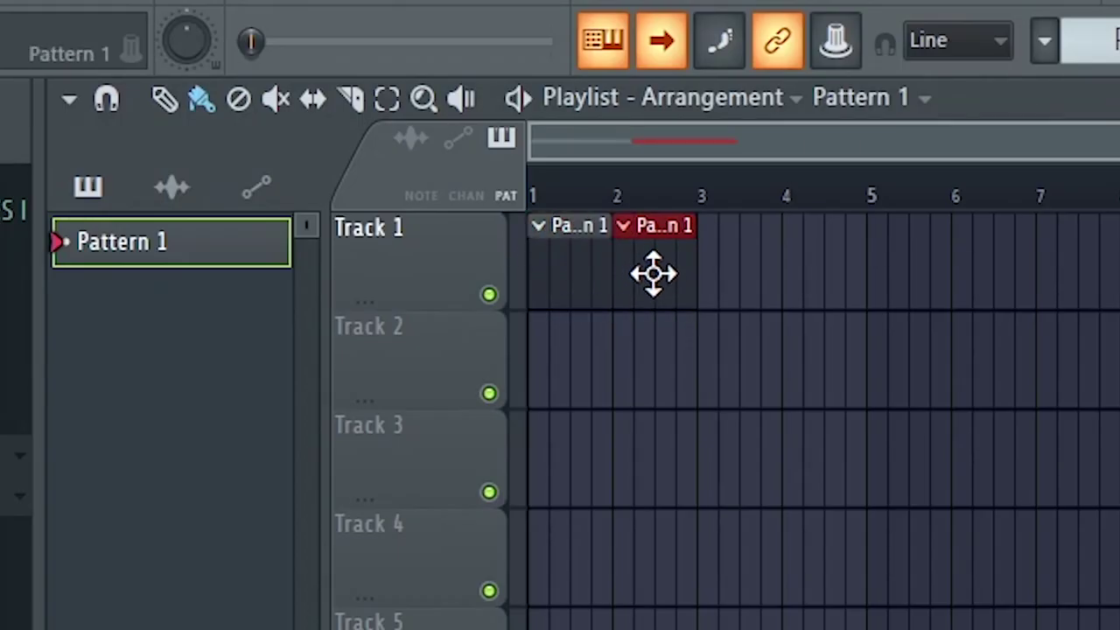
left_click(740, 280)
left_click(837, 300)
left_click_drag(837, 300, 805, 250)
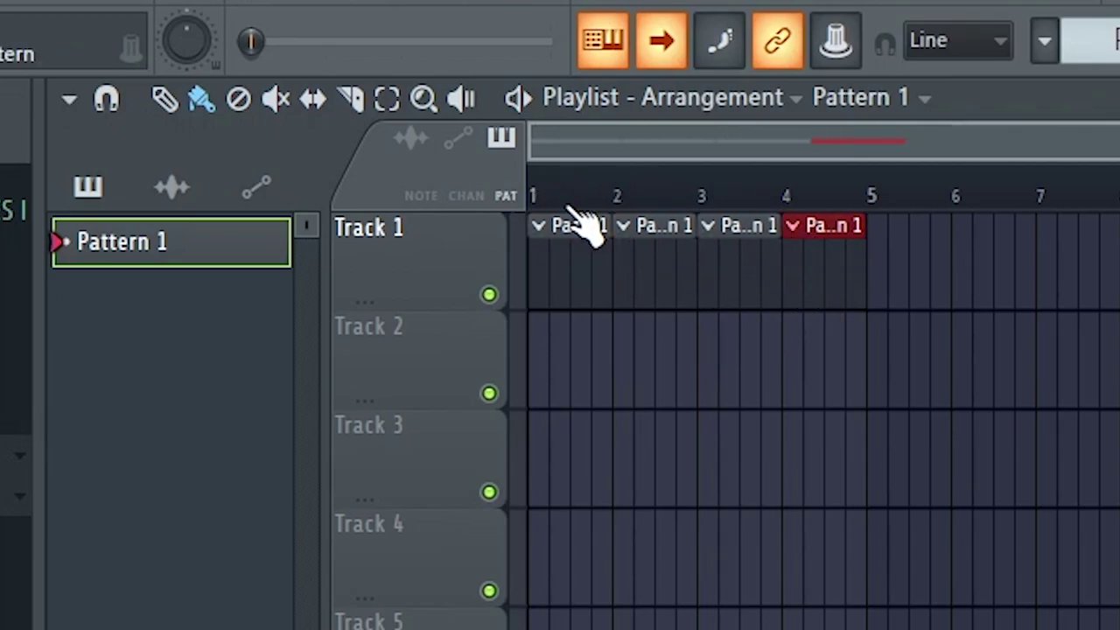
key("space")
key("space")
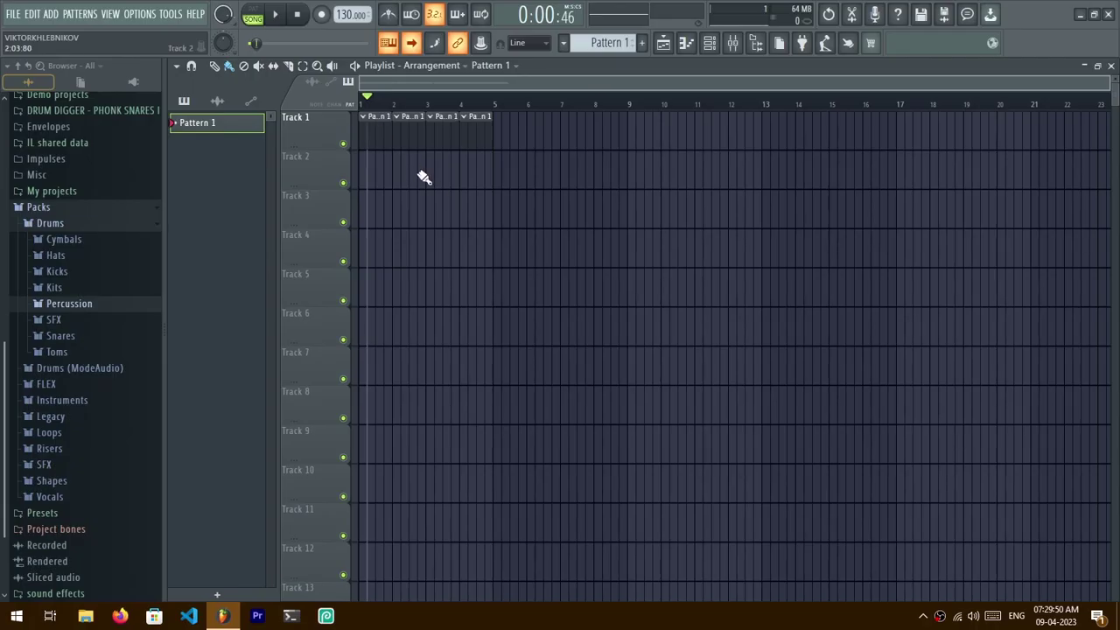
Step: Open the Channel rack and place 808 Kick hits on steps 1, 5, 9 and 13
key("F6")
left_click(380, 259)
left_click(424, 259)
left_click(469, 259)
left_click(514, 259)
Step: Place 808 HiHat hits on every second step from step 1 to step 15
left_click(379, 301)
left_click(402, 301)
left_click(424, 301)
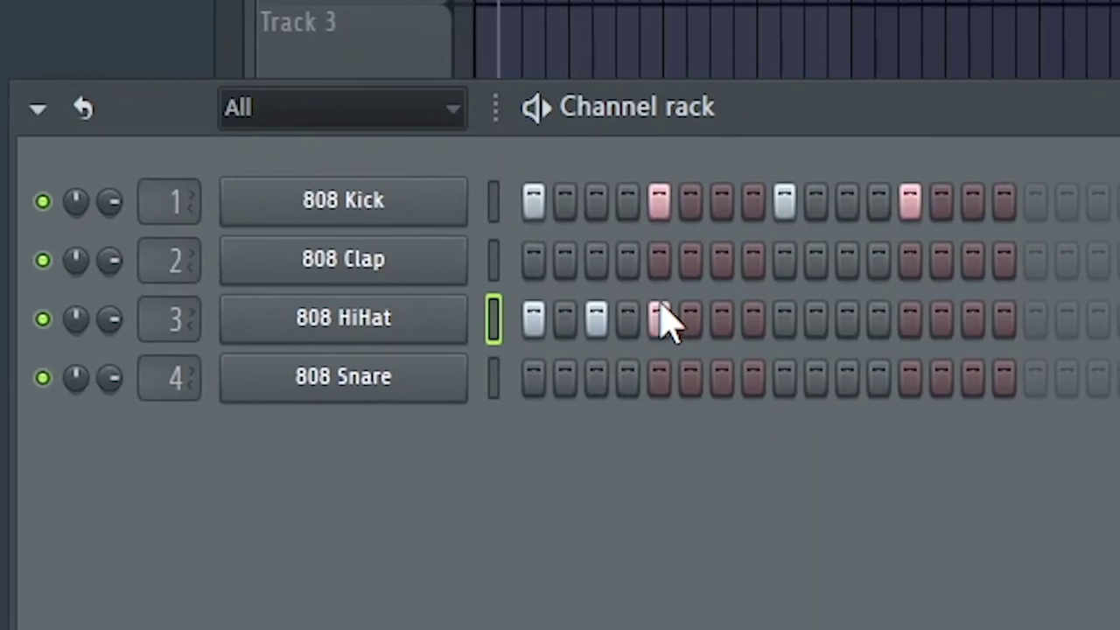
left_click(722, 319)
left_click(785, 318)
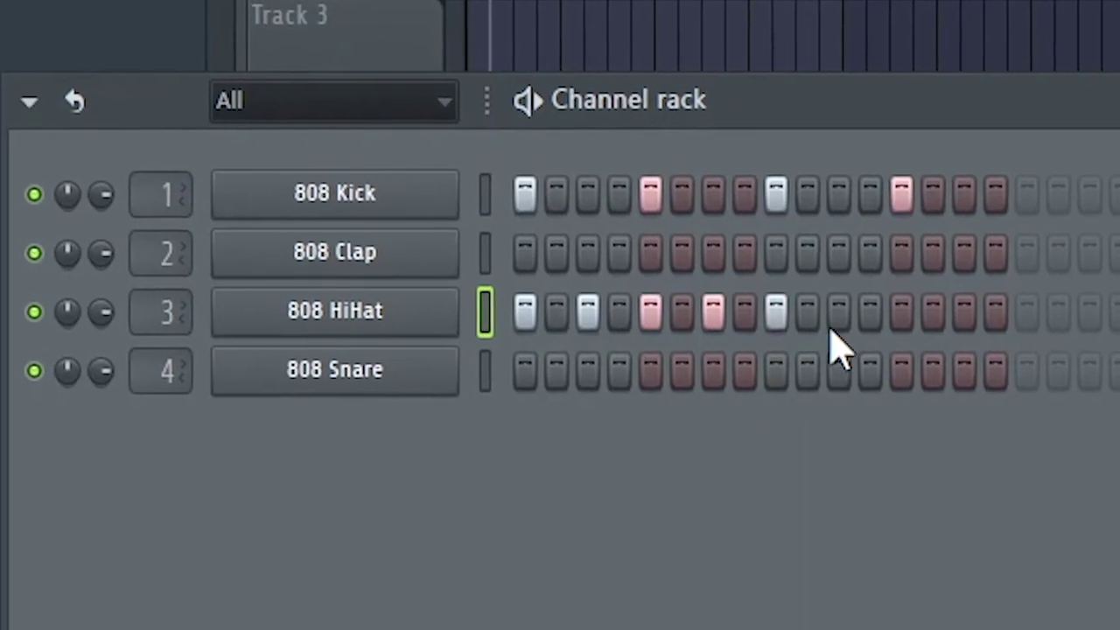
left_click(846, 319)
left_click(909, 318)
left_click(972, 318)
Step: Put the 808 Clap on steps 5 and 13 in place of the kick, and the 808 Snare on step 9
left_click(659, 259)
left_click(876, 233)
right_click(627, 174)
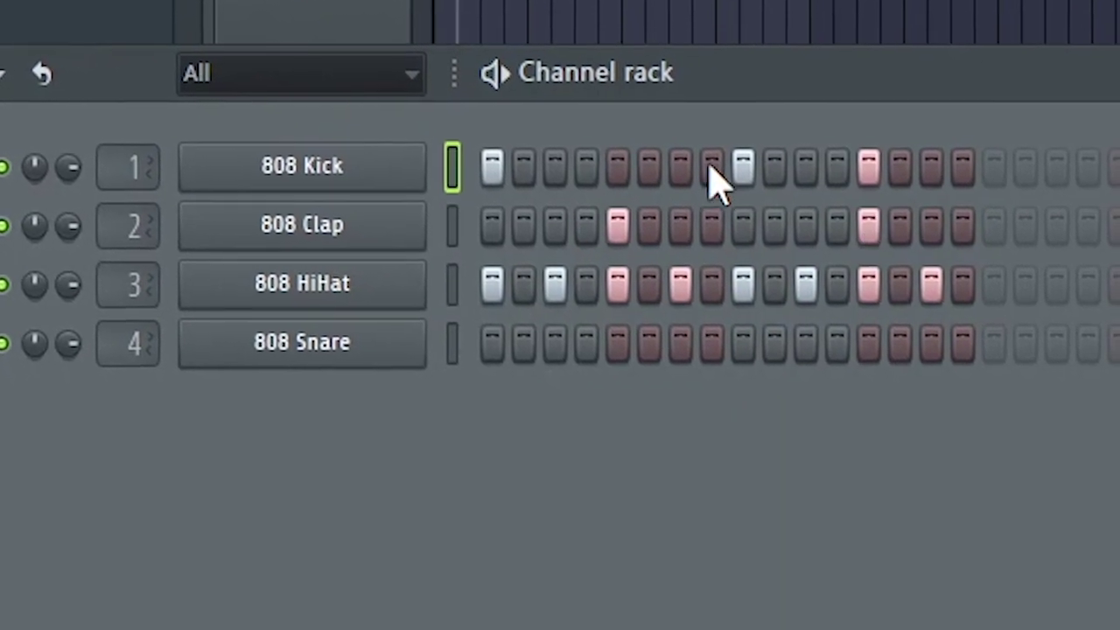
right_click(877, 174)
left_click(751, 350)
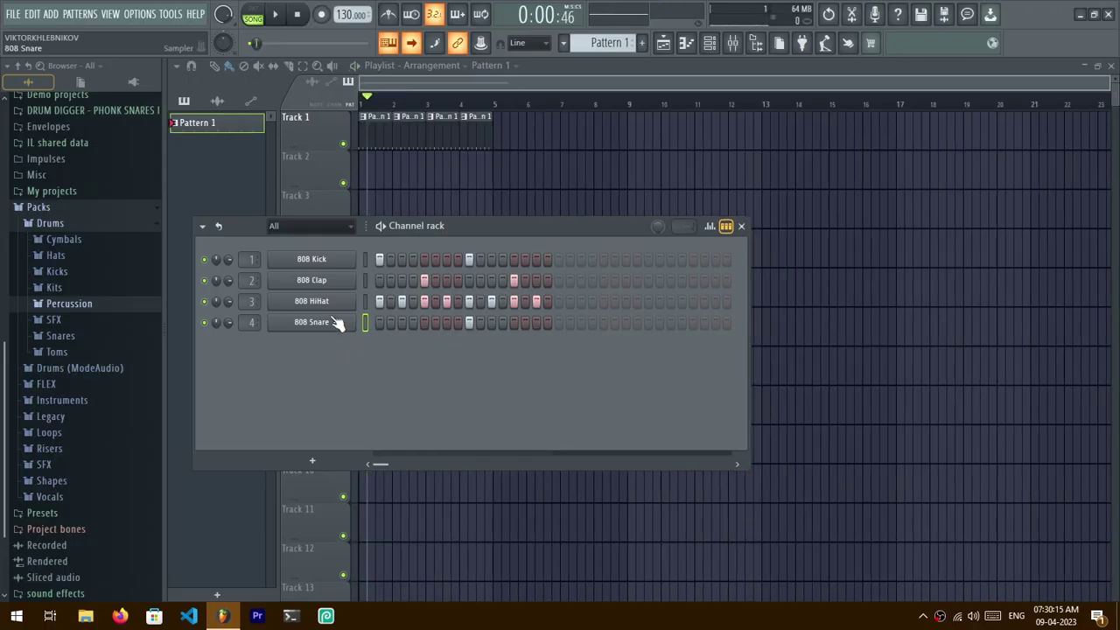
Step: Add the 808 OH sample from the Hats folder as a new channel and place its hit on step 15
left_click(64, 239)
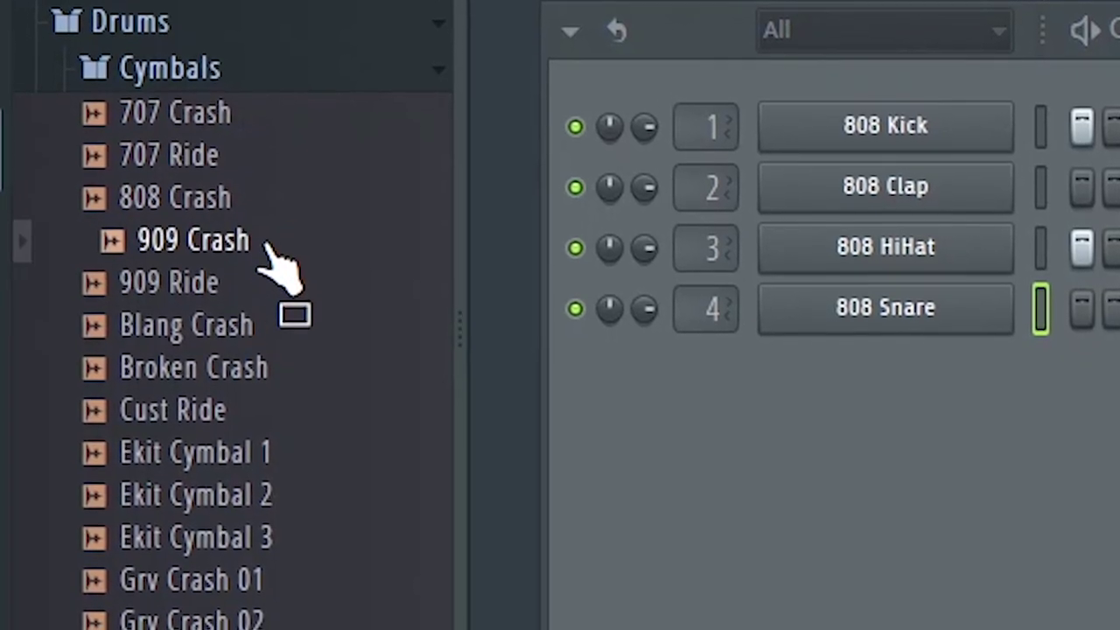
left_click(271, 70)
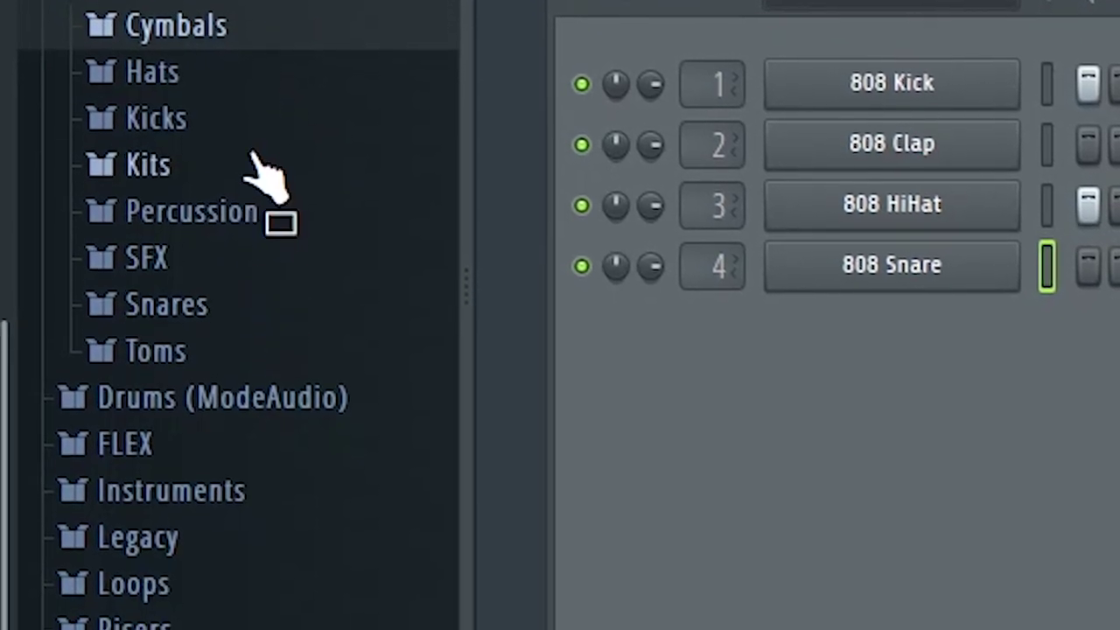
left_click(254, 84)
left_click(253, 84)
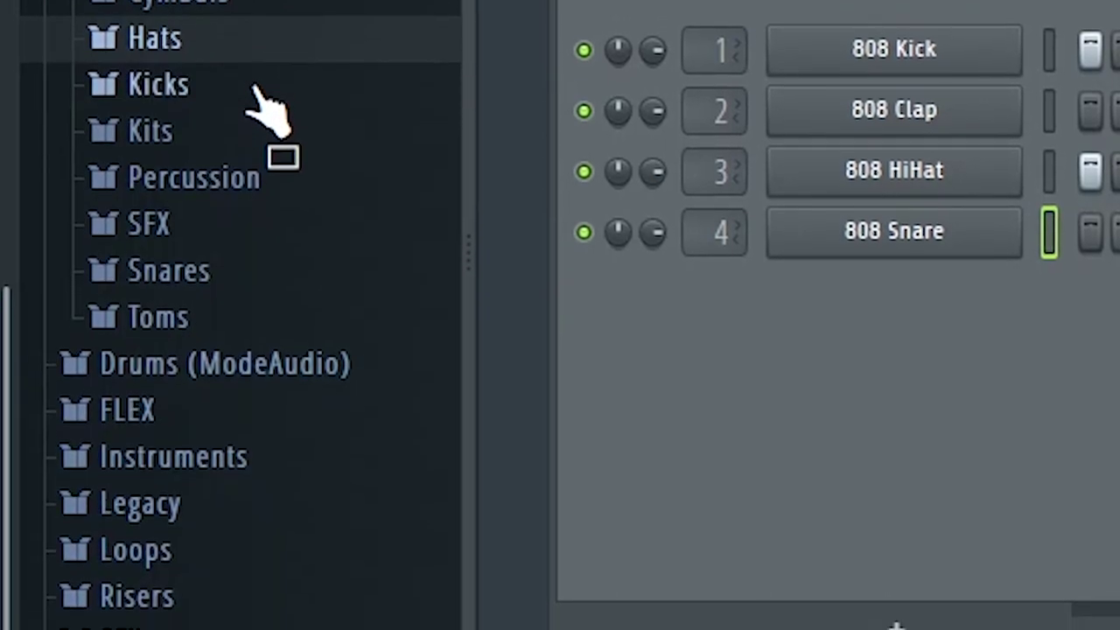
left_click(277, 56)
left_click_drag(186, 166, 906, 273)
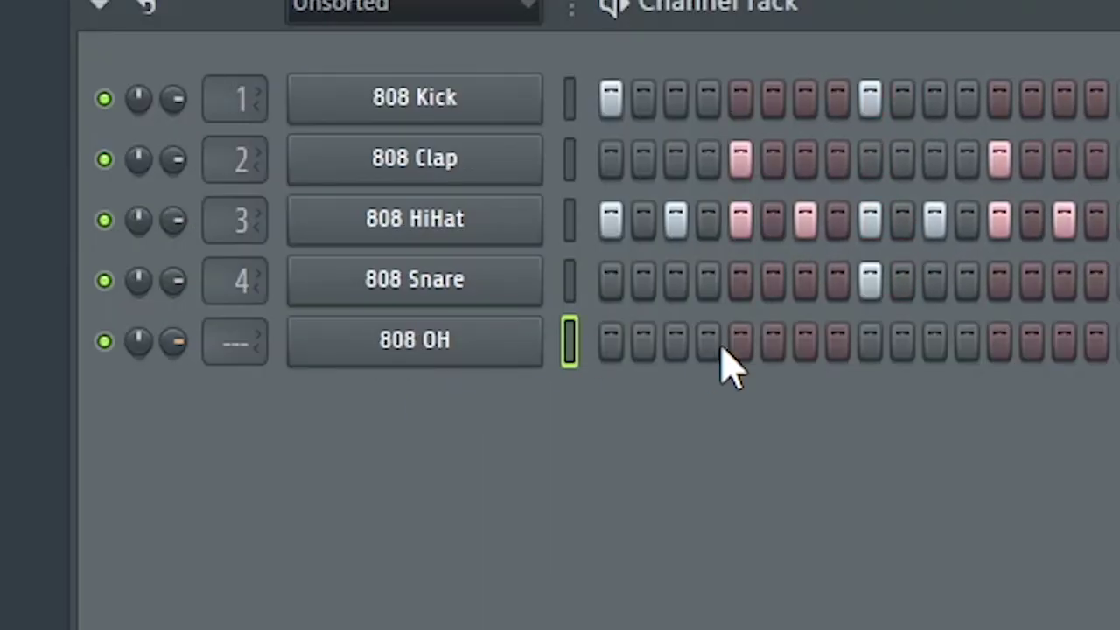
left_click(1062, 343)
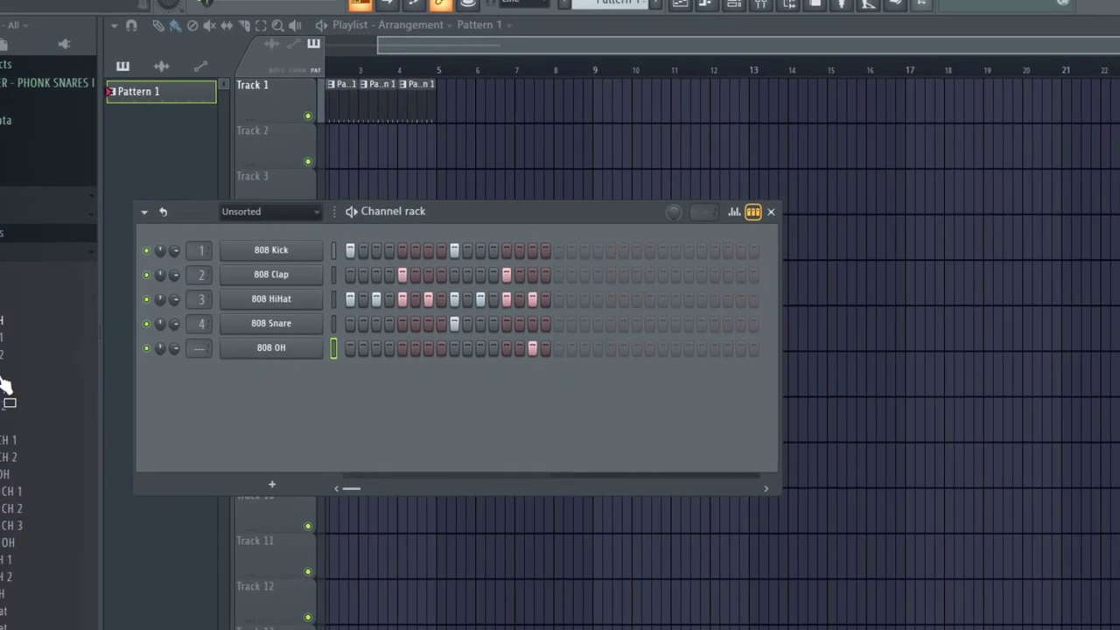
Step: Add the Ice Hat 2 sample as a new channel and place its hits on steps 3, 7, 11 and 15 during playback
left_click_drag(4, 385, 369, 369)
left_click(376, 372)
key("space")
left_click(433, 370)
left_click(487, 368)
left_click(535, 368)
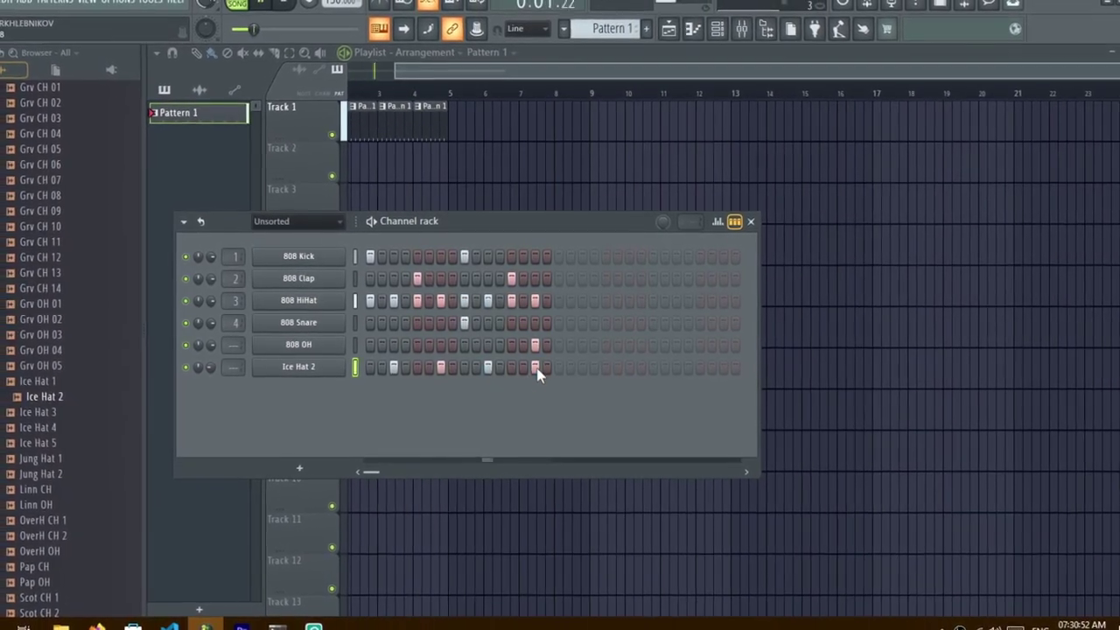
left_click(748, 225)
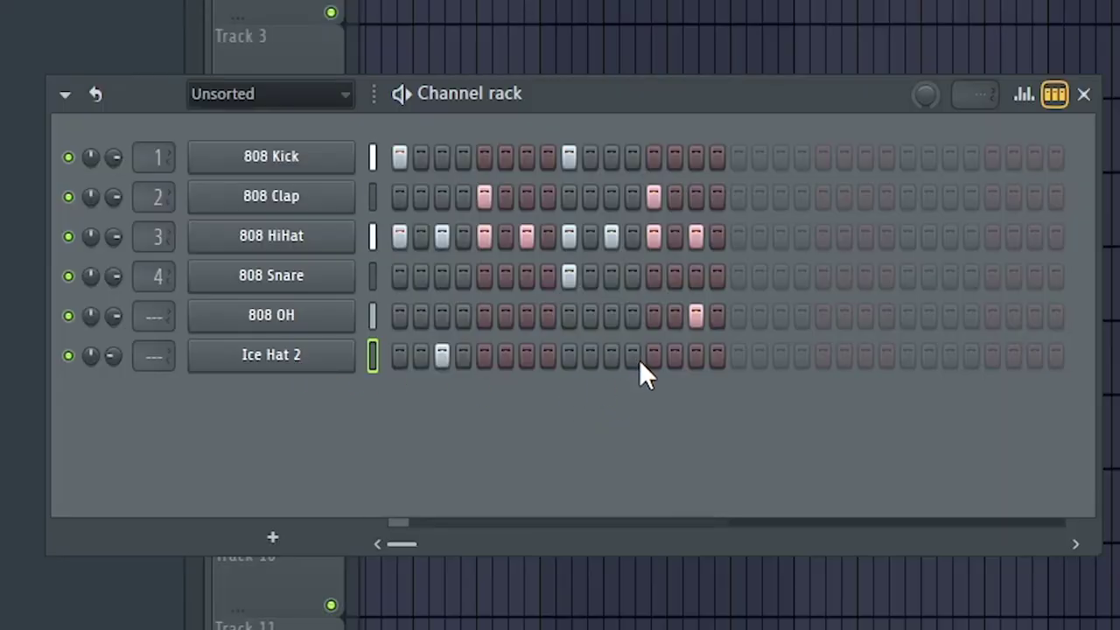
Step: Complete the Ice Hat 2 row with hits on steps 7, 11 and 15, and close the Channel rack
left_click(527, 353)
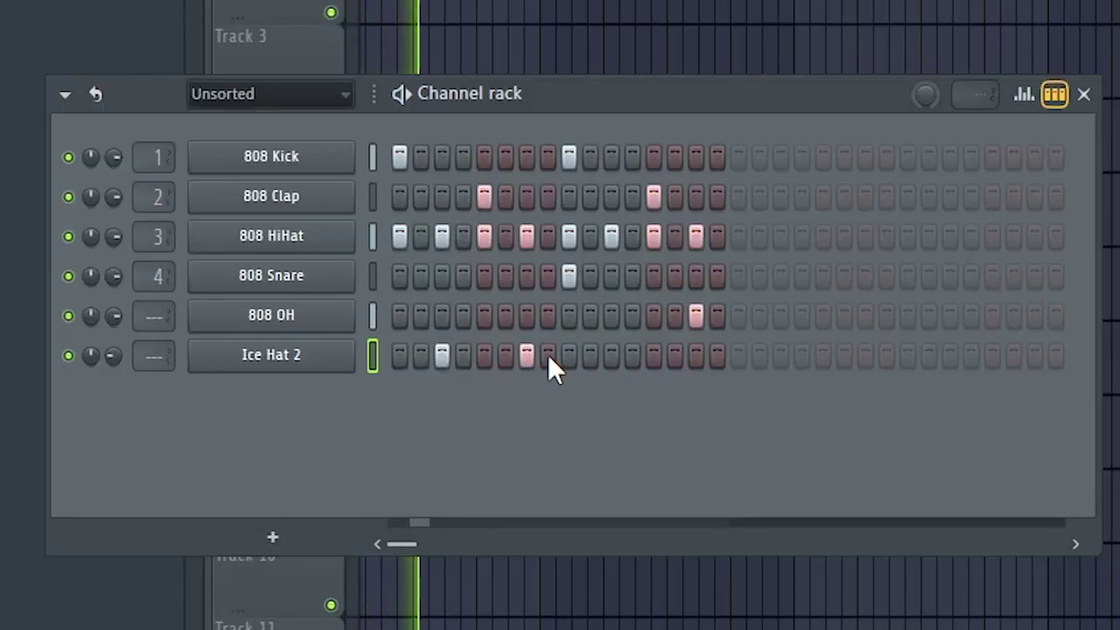
left_click(696, 354)
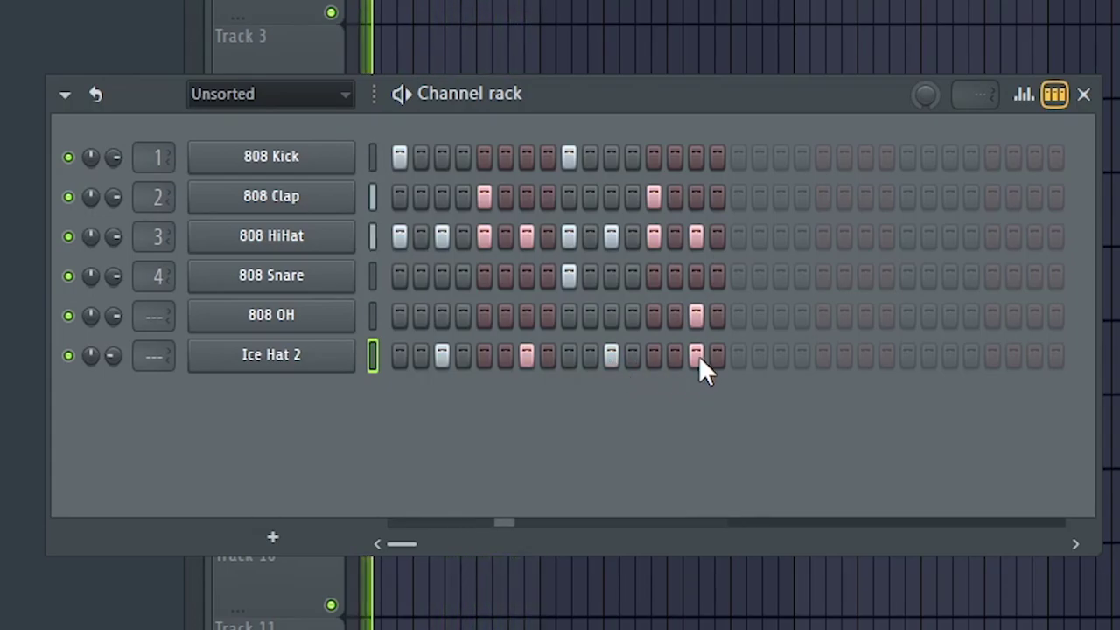
left_click(1084, 95)
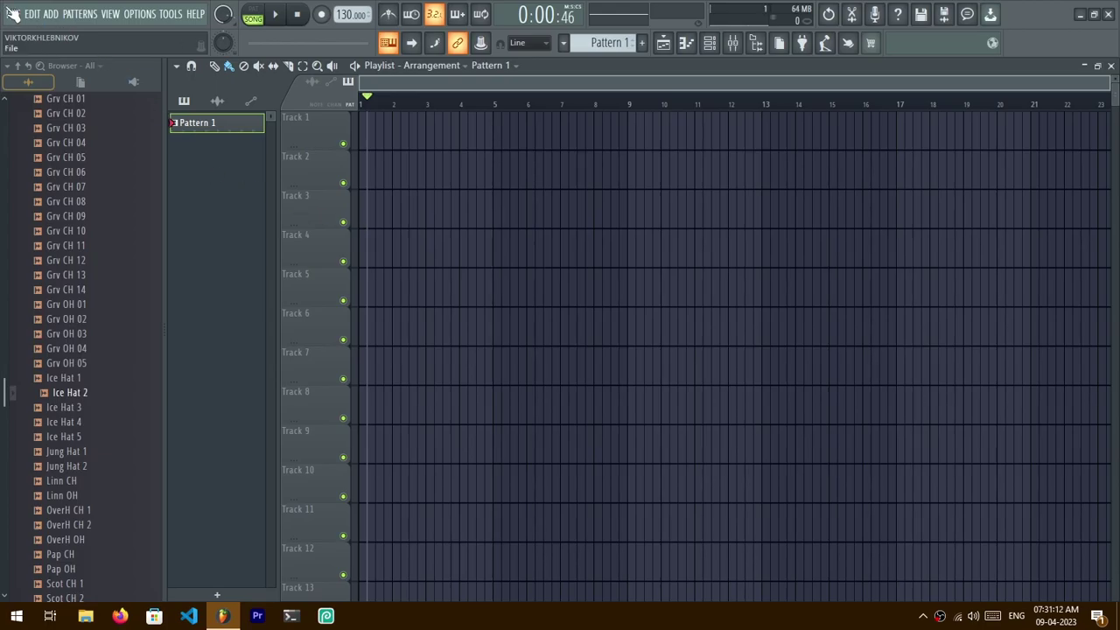
Step: Start a new project without saving the changes to untitled.flp
left_click(11, 15)
left_click(22, 35)
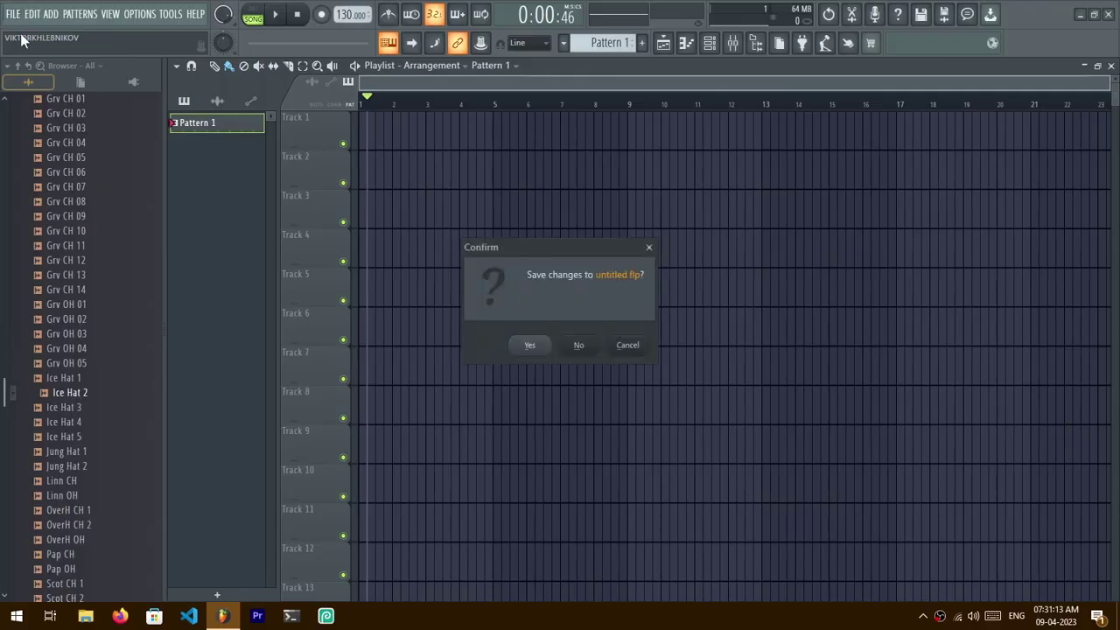
left_click(578, 344)
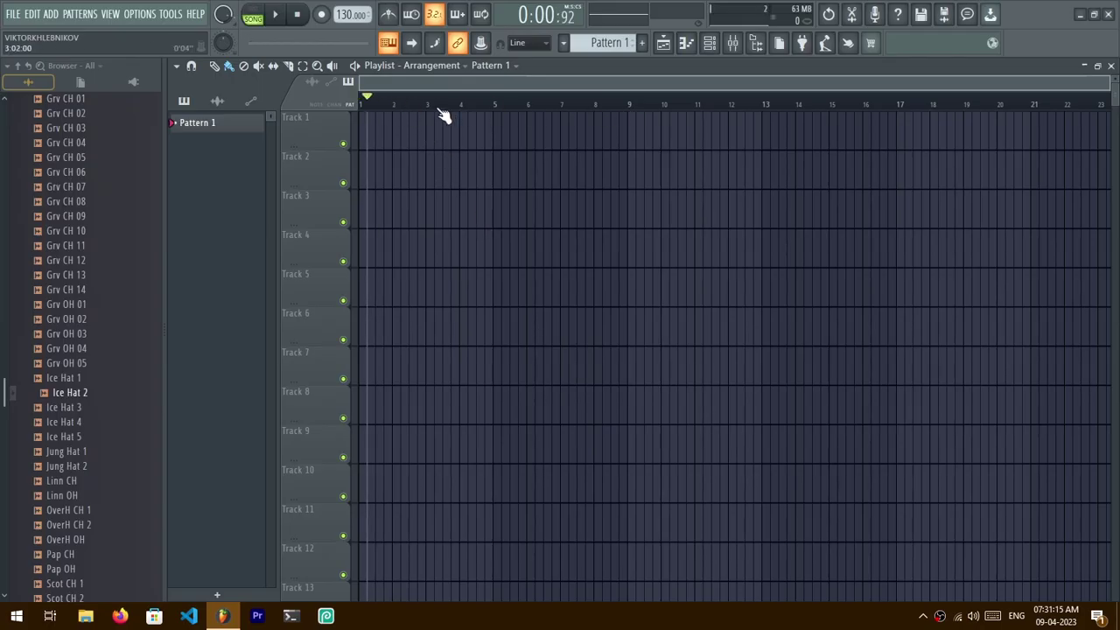
Step: Add Pattern 1 to Track 1 of the empty playlist and fill bars 1 to 4 with its clips
right_click(181, 121)
left_click(245, 121)
left_click_drag(216, 121, 360, 130)
left_click_drag(158, 254, 550, 233)
left_click_drag(633, 257, 750, 258)
key("ctrl+z")
left_click_drag(554, 239, 715, 257)
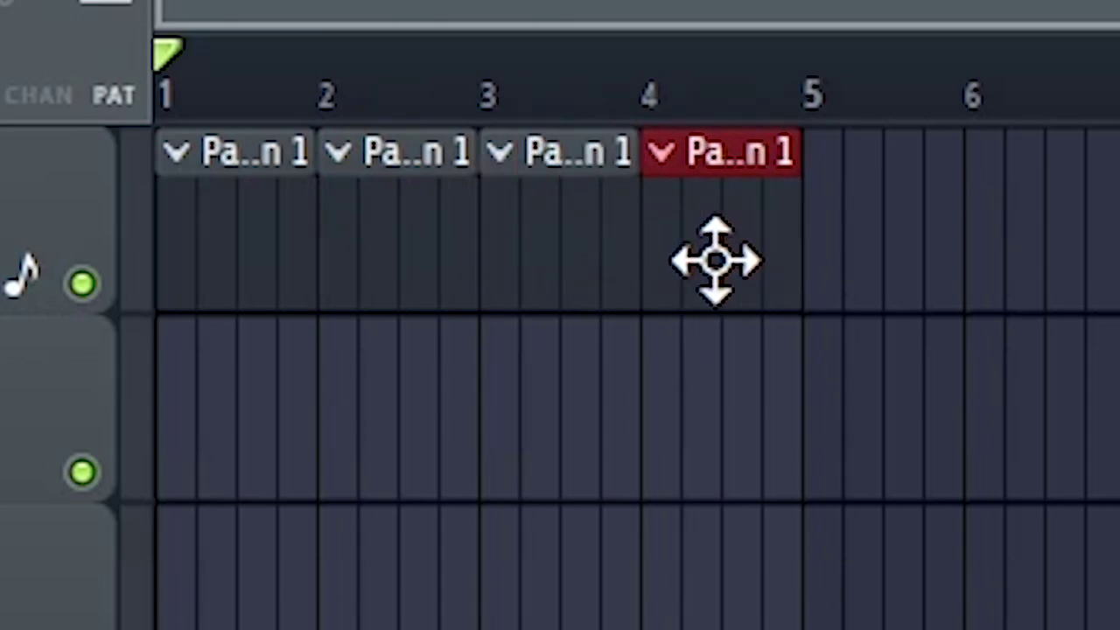
Step: Select all the Pattern 1 clips and duplicate them four times to fill Track 1 through bar 20
scroll(492, 185, "down", 1)
scroll(493, 185, "up", 6)
left_click_drag(493, 185, 1002, 518)
scroll(758, 275, "down", 2)
scroll(757, 275, "down", 4)
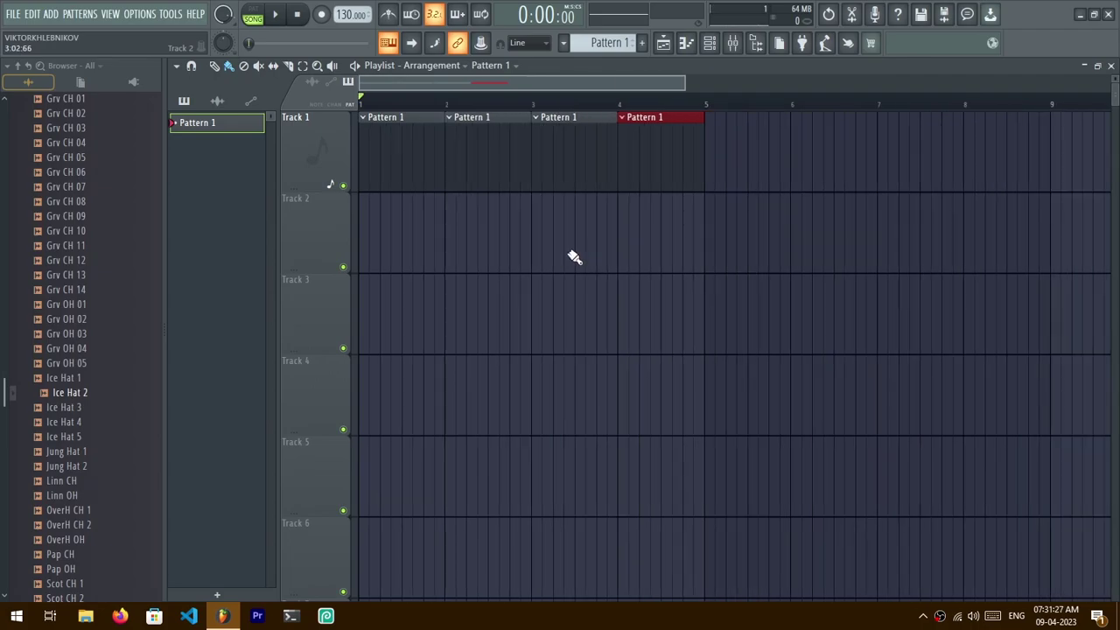
key("ctrl+a")
key("ctrl+b")
key("ctrl+b")
key("ctrl+b")
key("ctrl+b")
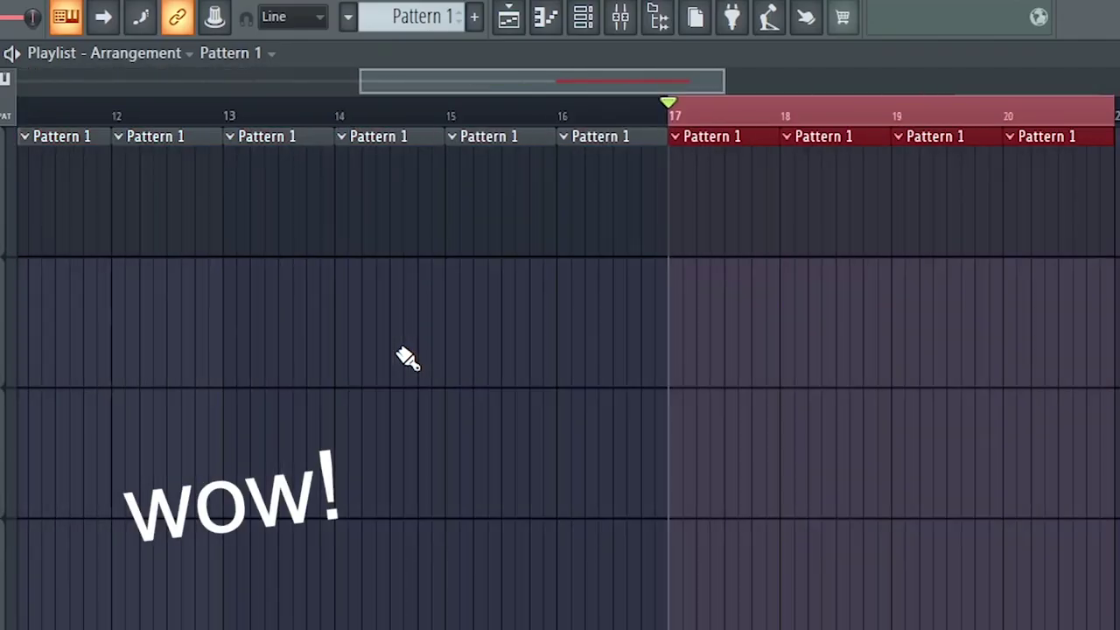
Step: Move the Pattern 1 track with all its clips down one place to Track 2
scroll(402, 353, "down", 3)
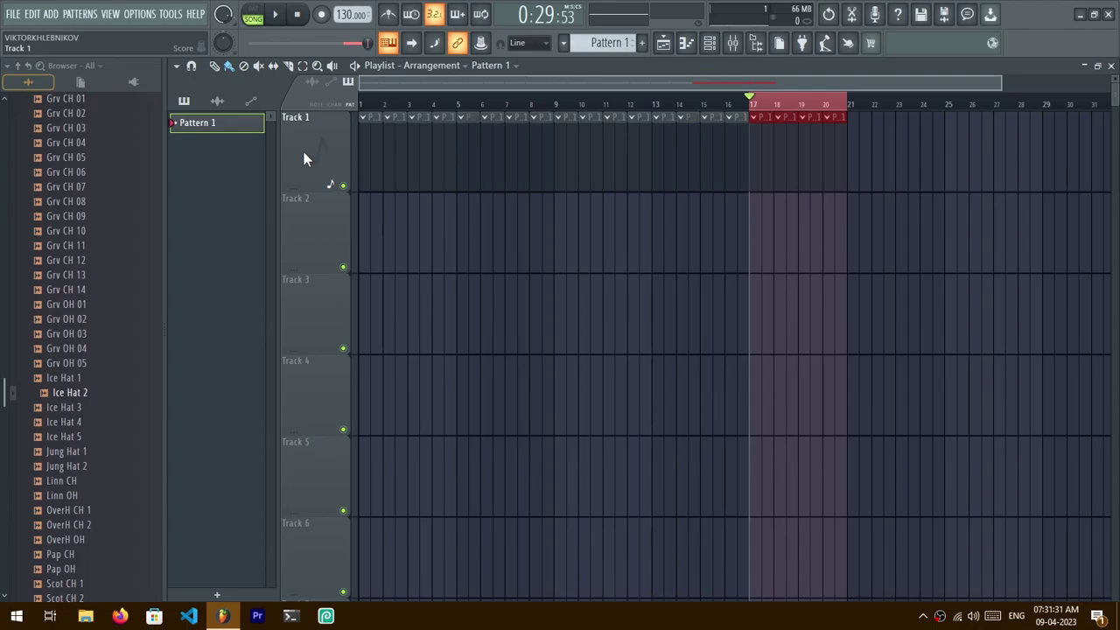
scroll(303, 150, "down", 2)
scroll(302, 311, "up", 1)
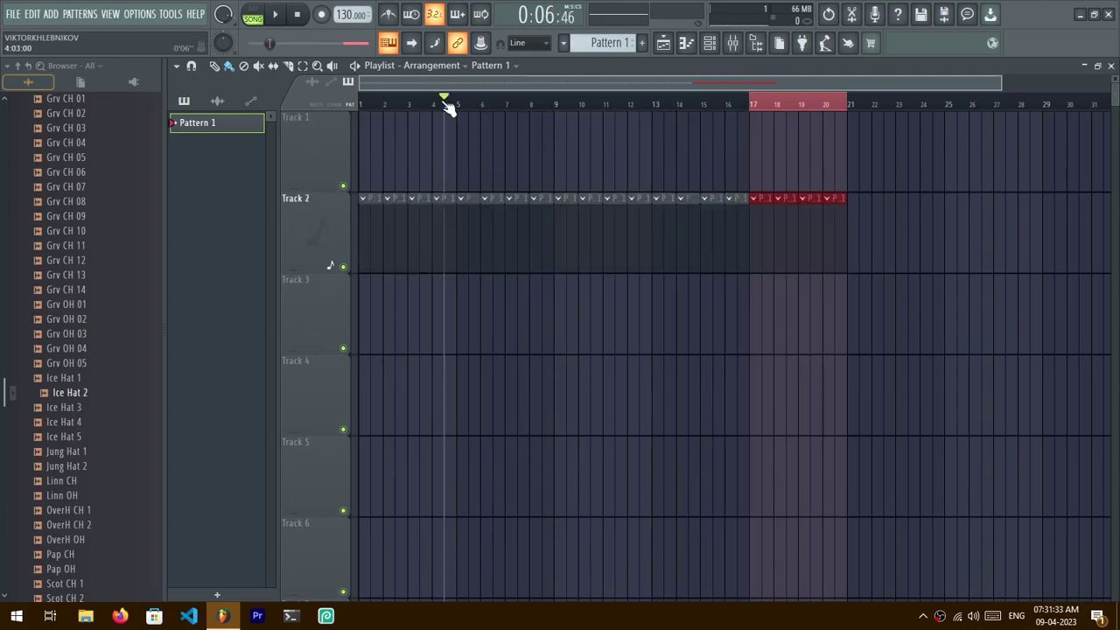
scroll(446, 254, "up", 3)
scroll(448, 267, "down", 5)
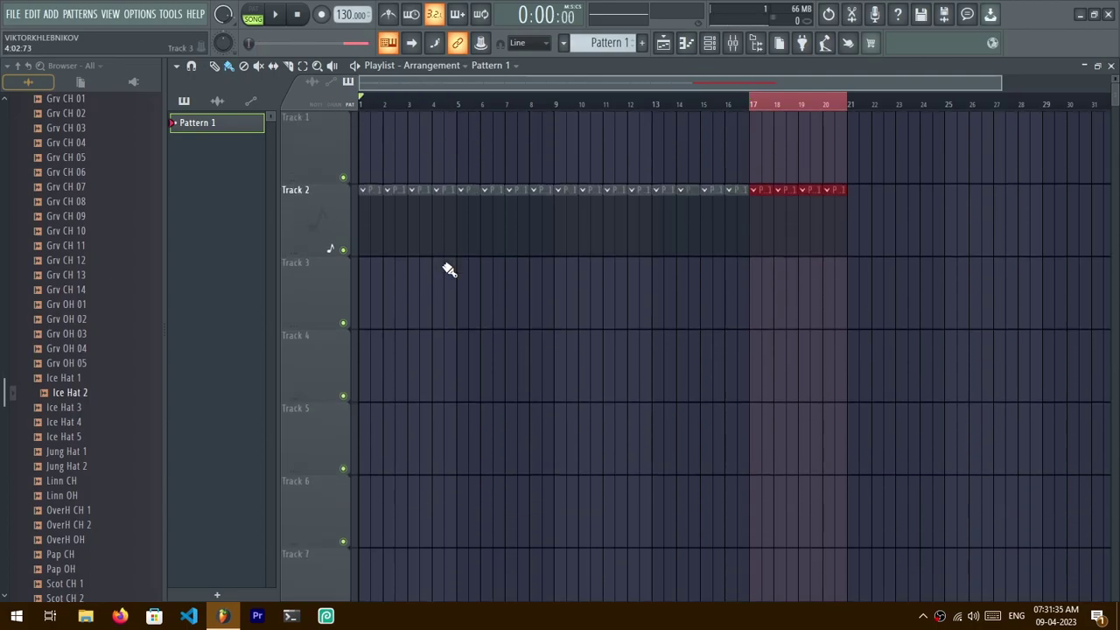
scroll(449, 270, "up", 4)
left_click_drag(449, 270, 901, 341)
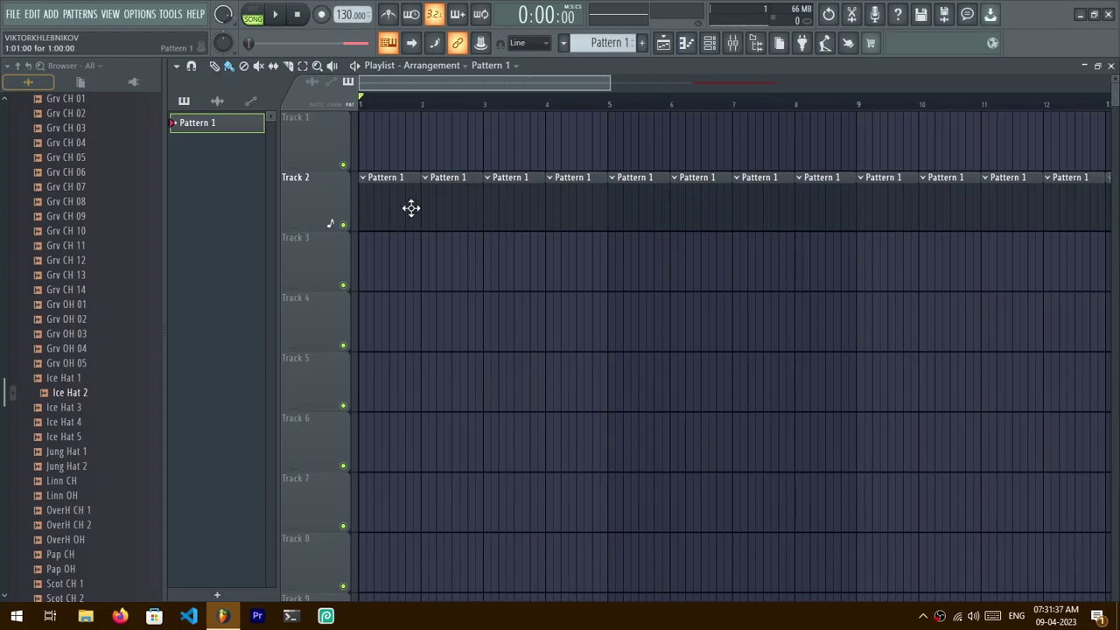
Step: Fill the 808 HiHat channel every 2 steps and the 808 Kick channel every 8 steps
right_click(242, 145)
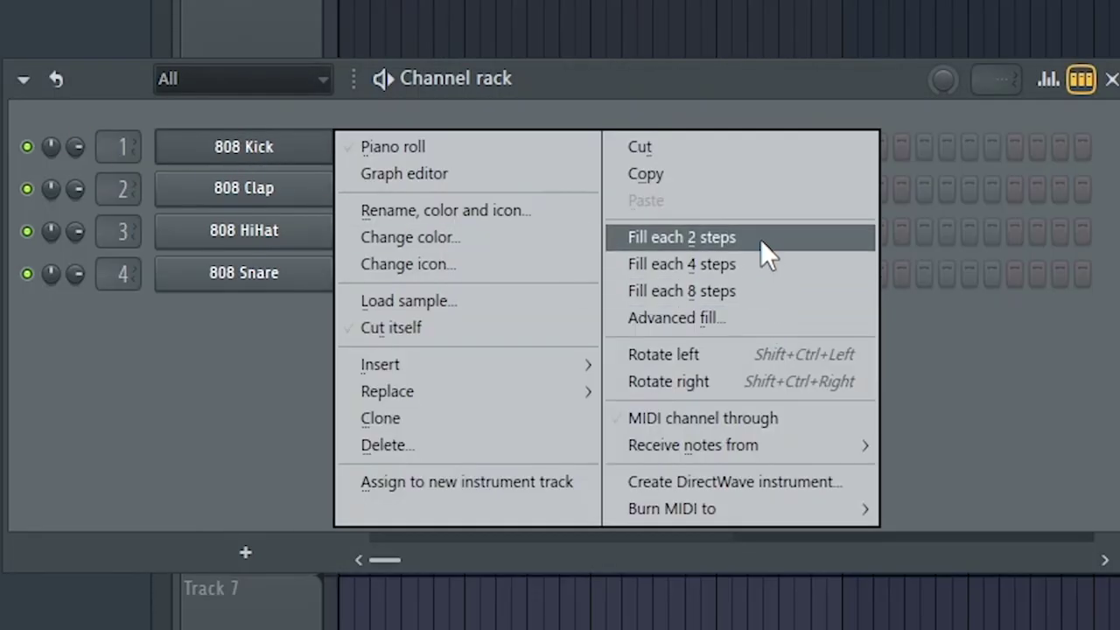
left_click(761, 239)
right_click(243, 235)
left_click(634, 348)
right_click(243, 149)
left_click(789, 292)
Step: Fill the 808 Clap channel every 4 steps
right_click(271, 191)
left_click(650, 289)
right_click(228, 189)
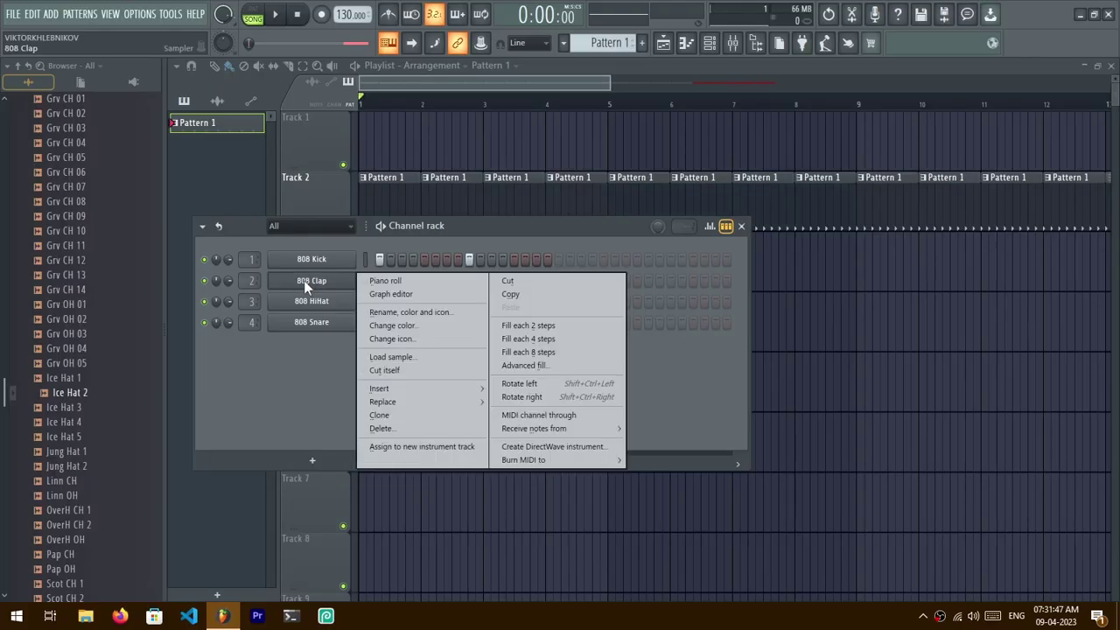
left_click(530, 343)
Step: Try an advanced fill on the 808 Snare channel, varying its sequence settings
right_click(349, 321)
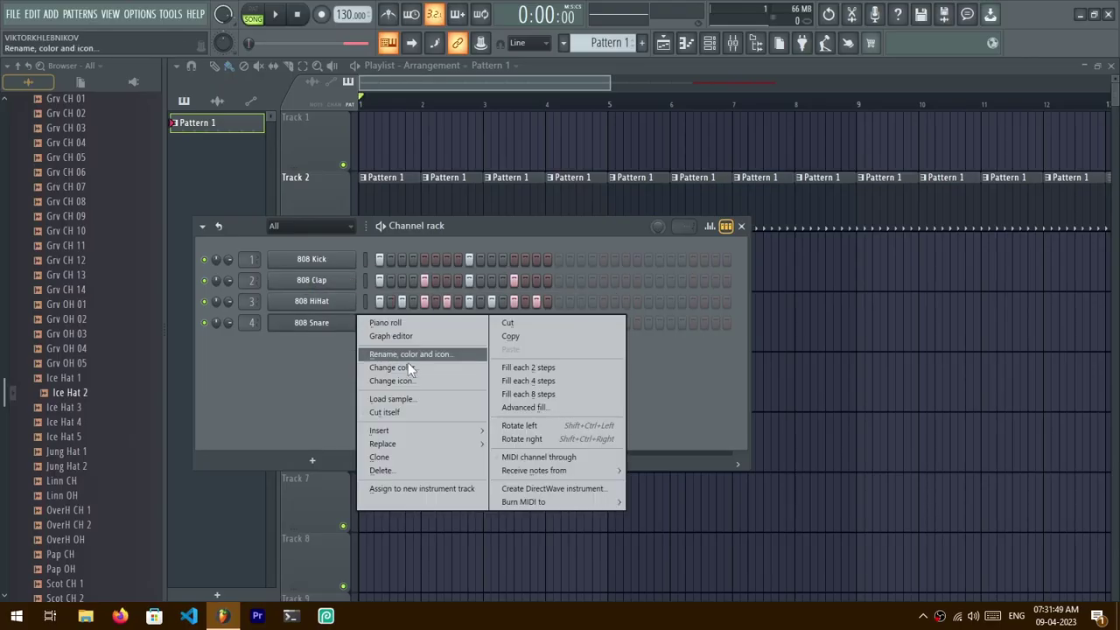
left_click(523, 408)
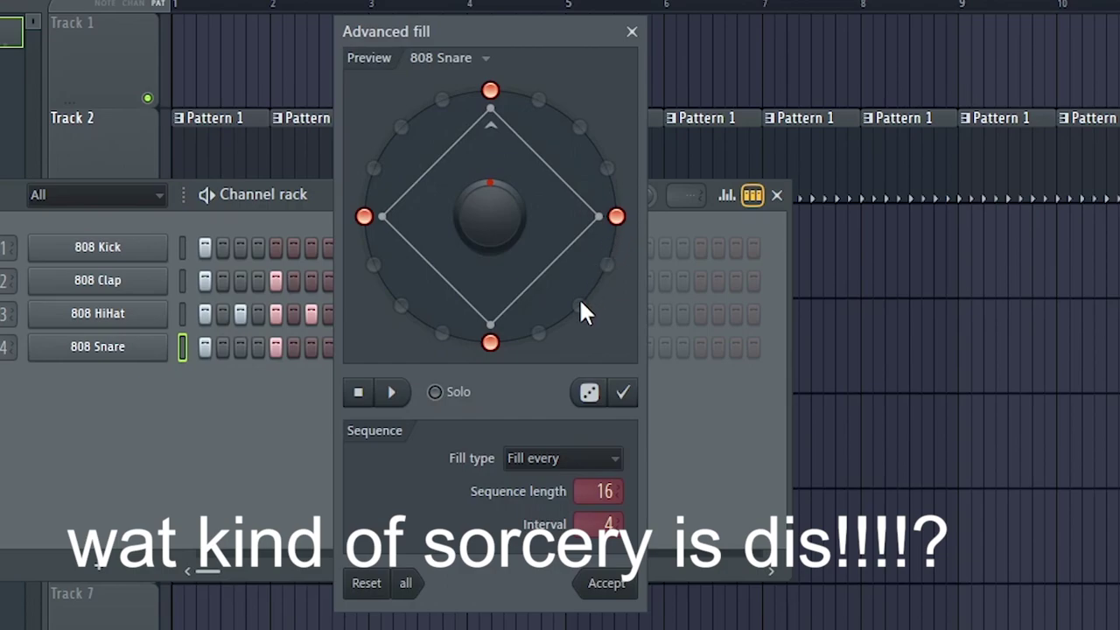
scroll(479, 199, "down", 6)
scroll(478, 207, "up", 2)
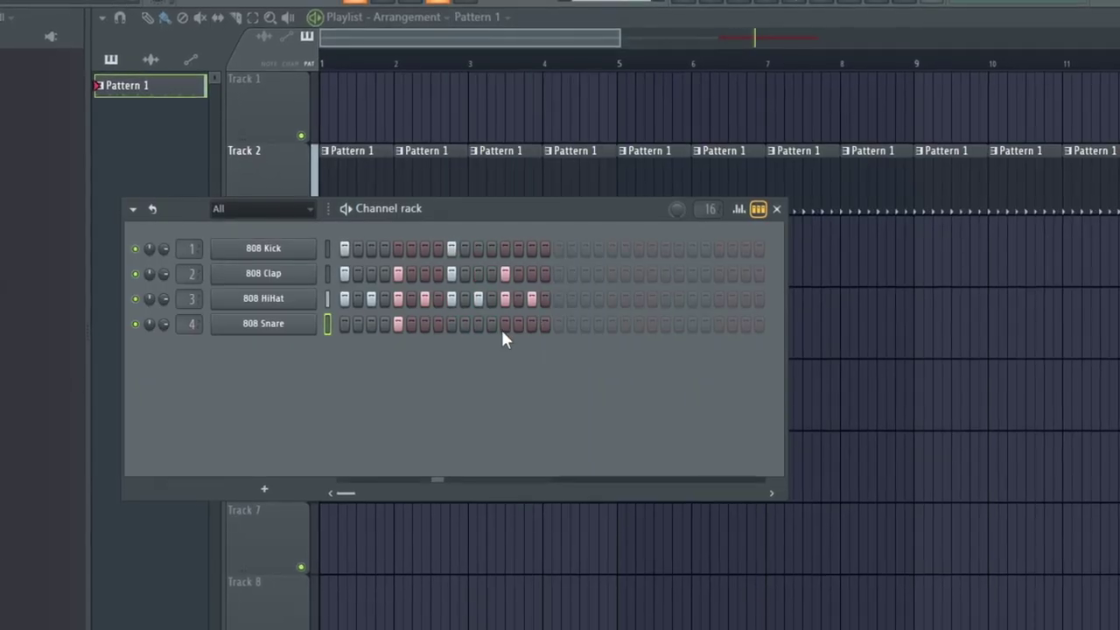
Step: Clear steps 5 and 13 of the 808 Snare channel and place its hits on steps 3, 7, 11 and 15
right_click(399, 323)
right_click(505, 324)
left_click(373, 324)
left_click(479, 323)
left_click(532, 323)
left_click(413, 323)
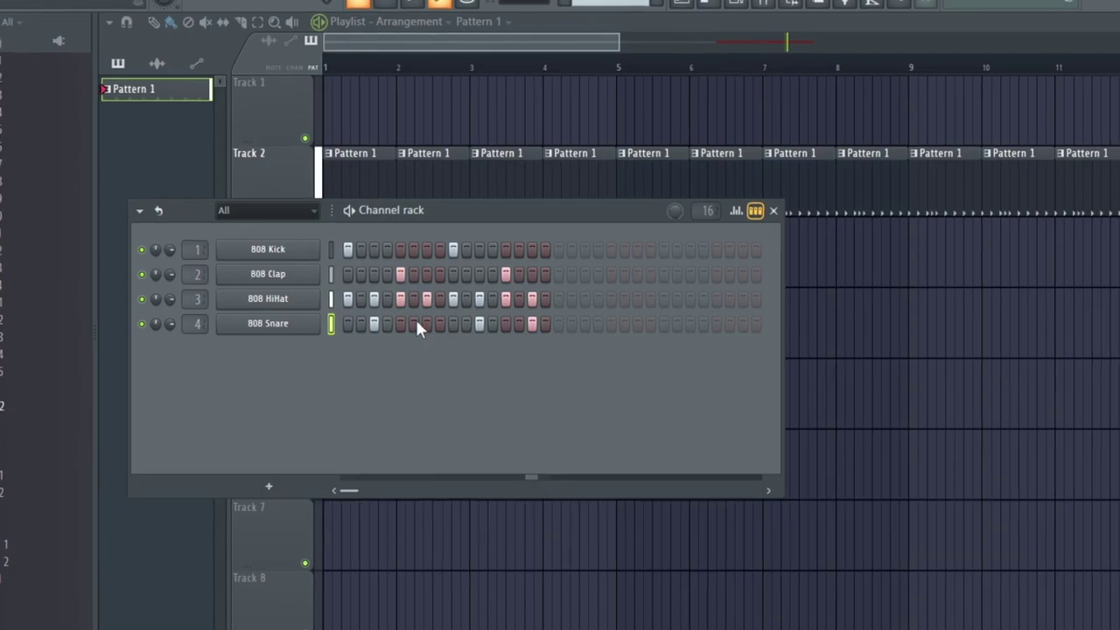
Step: Add the Jung Hat 1 sample as a new channel and place its hits on steps 1, 5, 9 and 13
left_click_drag(4, 474, 254, 368)
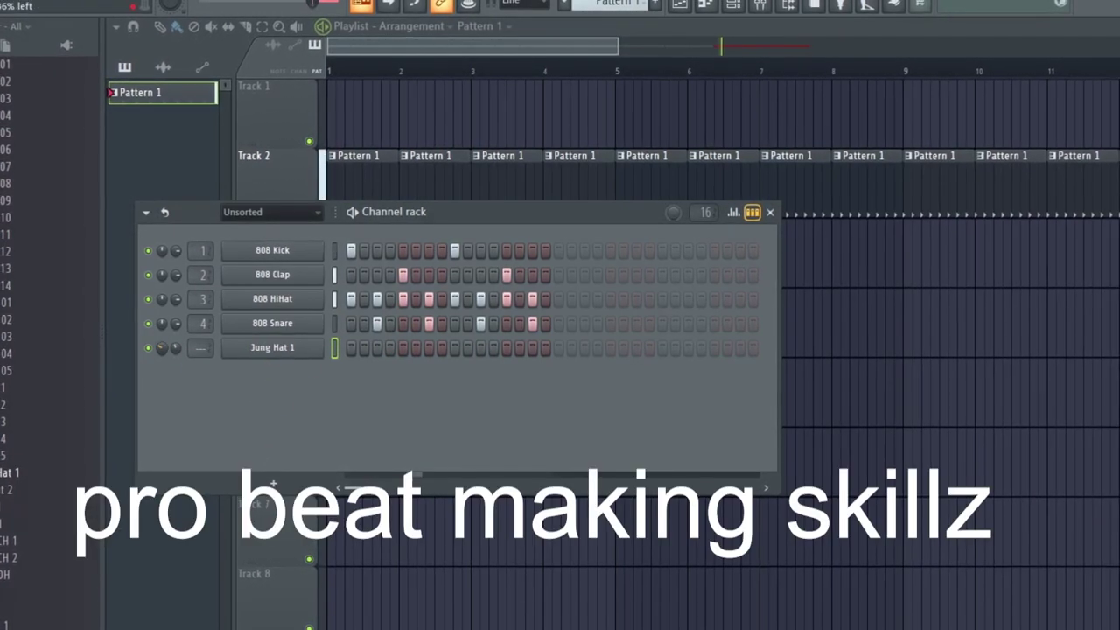
right_click(352, 348)
left_click(365, 348)
right_click(365, 348)
left_click(378, 348)
left_click(481, 349)
left_click(404, 348)
left_click(454, 348)
left_click(507, 348)
left_click(367, 348)
left_click(355, 347)
right_click(367, 348)
left_click(259, 348)
left_click(583, 129)
Step: Add the 808 OH sample from the Hats folder as a new channel and place a hit on step 15
scroll(24, 385, "down", 6)
left_click_drag(19, 385, 25, 386)
scroll(31, 376, "up", 9)
left_click_drag(418, 365, 402, 371)
left_click(300, 370)
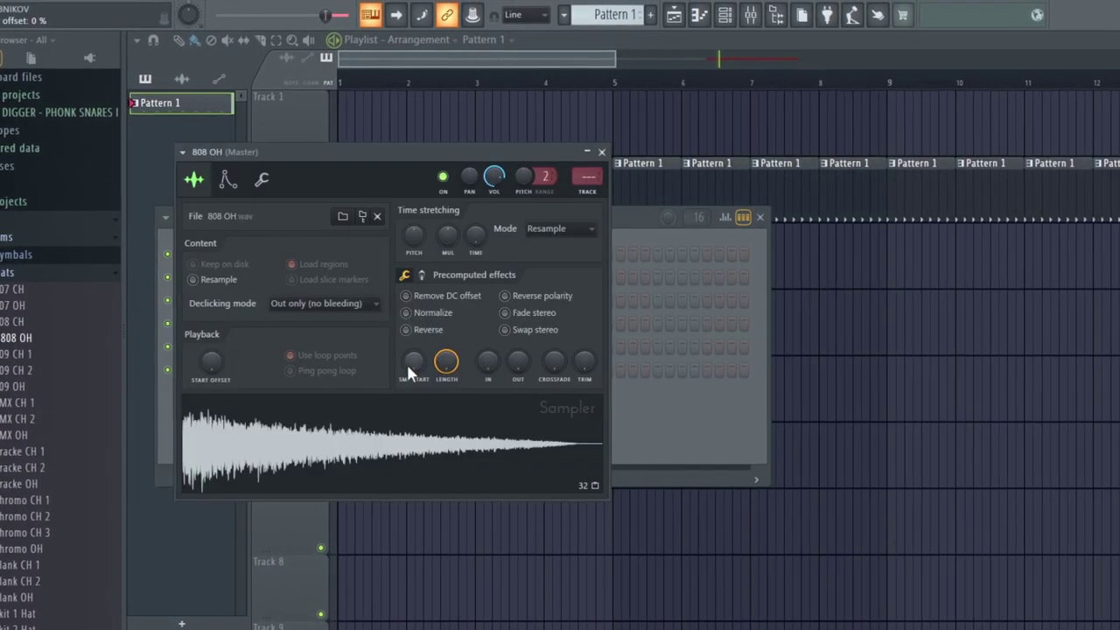
left_click(532, 295)
left_click(422, 275)
left_click(601, 154)
left_click(533, 369)
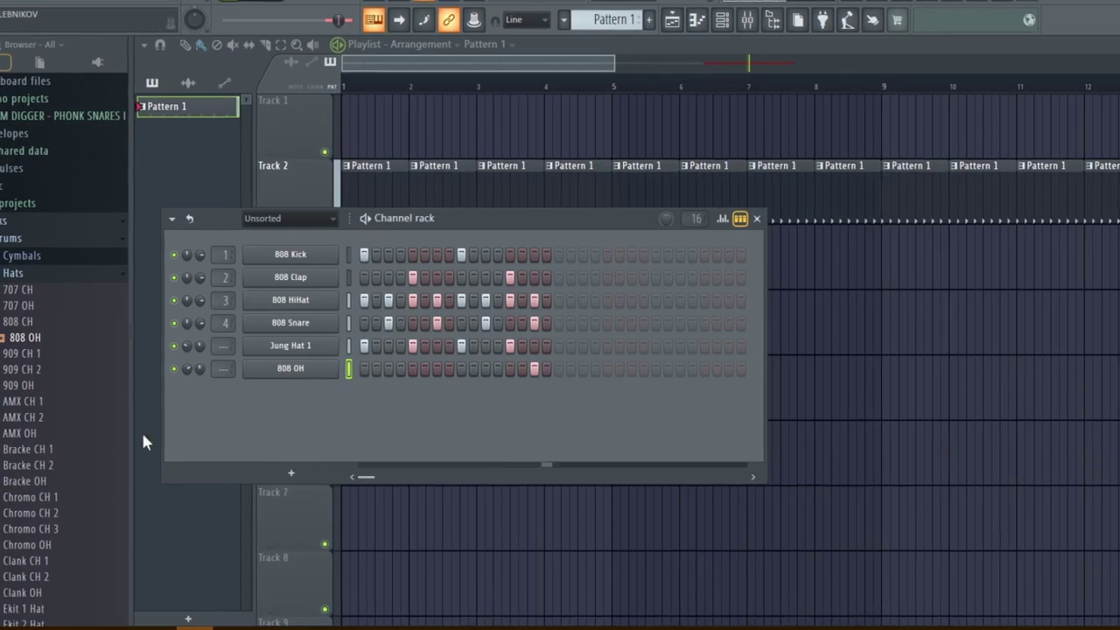
Step: Show the mixer and load Soundgoodizer into effect slot 1 of Insert 1
scroll(53, 394, "down", 15)
key("F9")
left_click(357, 136)
left_click(244, 144)
left_click(1001, 93)
mouse_move(1008, 114)
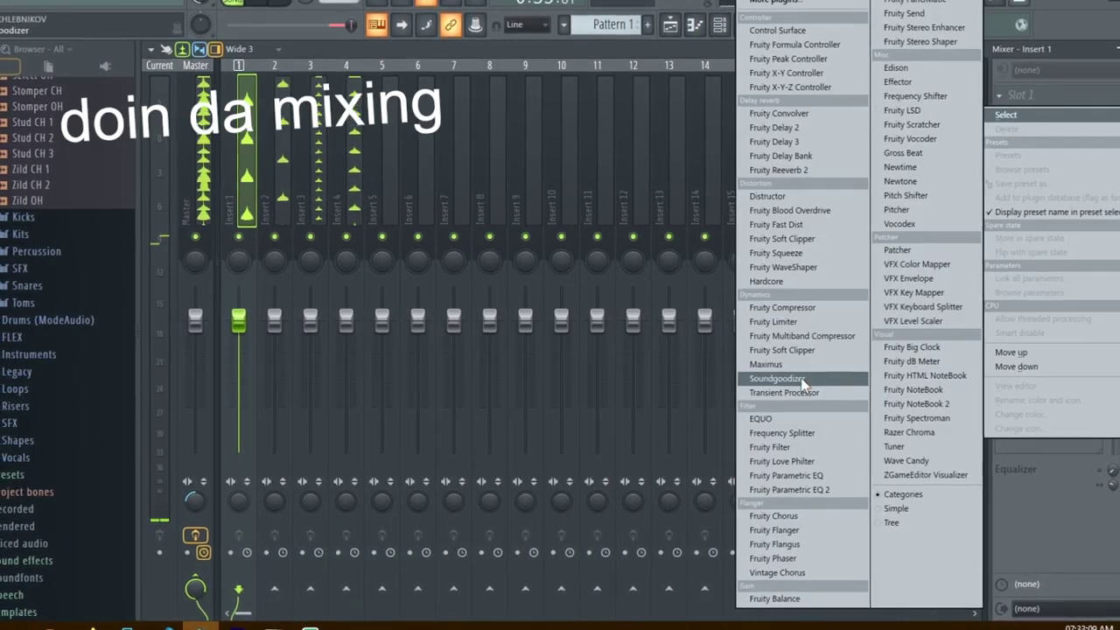
left_click(793, 379)
left_click(380, 196)
Step: Load Soundgoodizer into effect slot 1 of Insert 2
left_click(280, 144)
left_click(1002, 94)
left_click(787, 379)
left_click(418, 236)
Step: Lower the volume faders of mixer Inserts 1 to 4 slightly to balance the drums
left_click_drag(243, 320, 242, 345)
left_click_drag(278, 320, 278, 326)
left_click_drag(313, 320, 313, 337)
left_click_drag(349, 320, 349, 322)
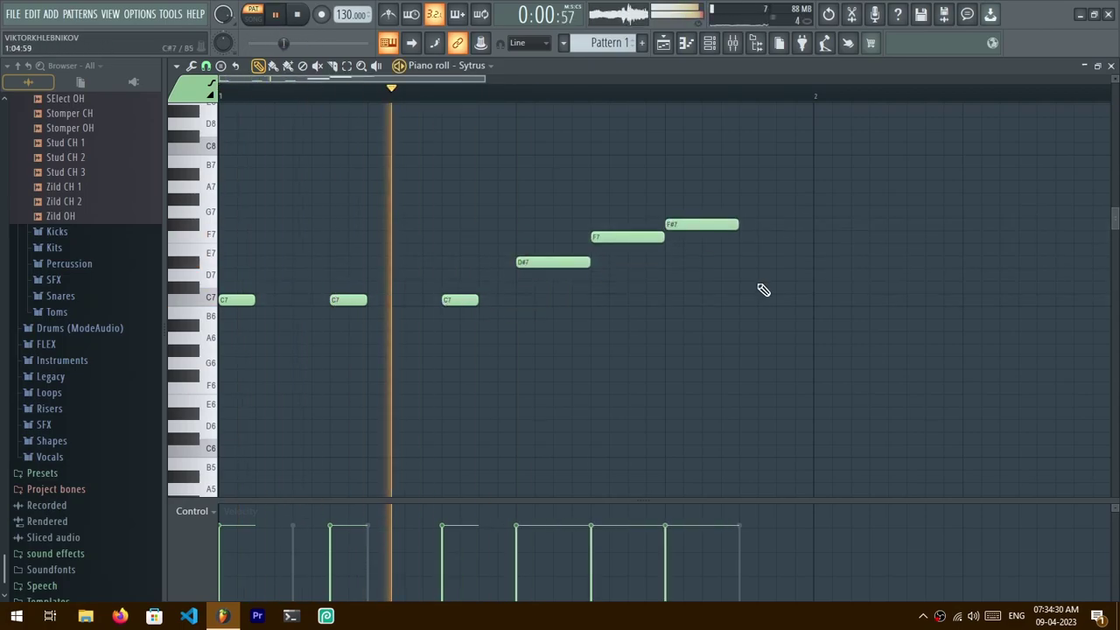
Step: Create a second pattern and rename Pattern 1 as "lead"
key("space")
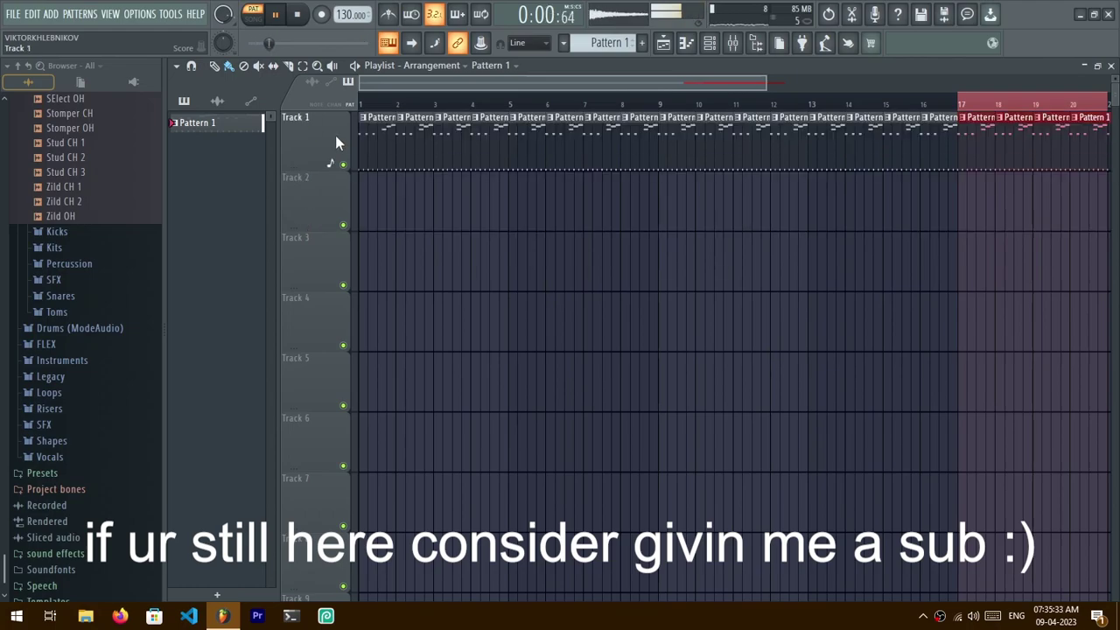
key("F4")
type("EL")
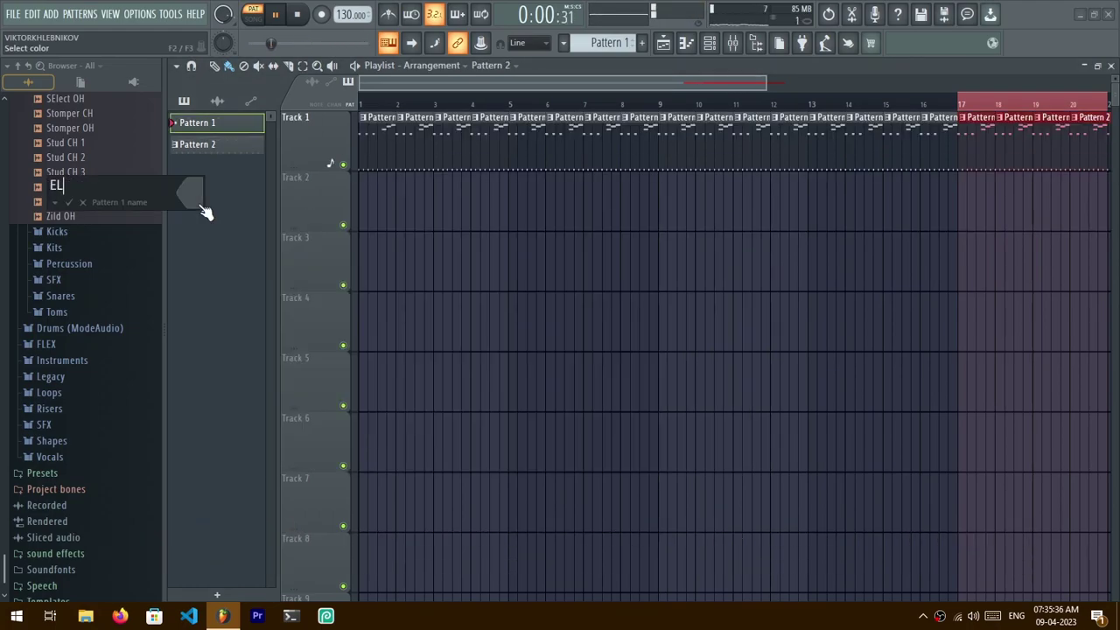
type("E")
key("BackSpace")
key("BackSpace")
key("BackSpace")
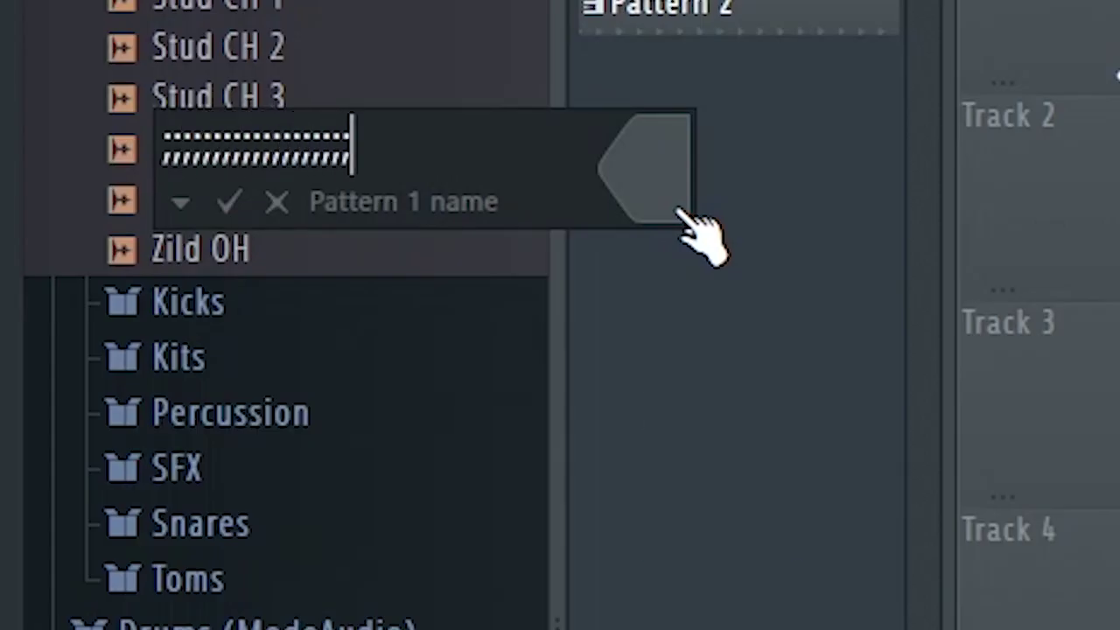
key("ctrl+a")
type("lead")
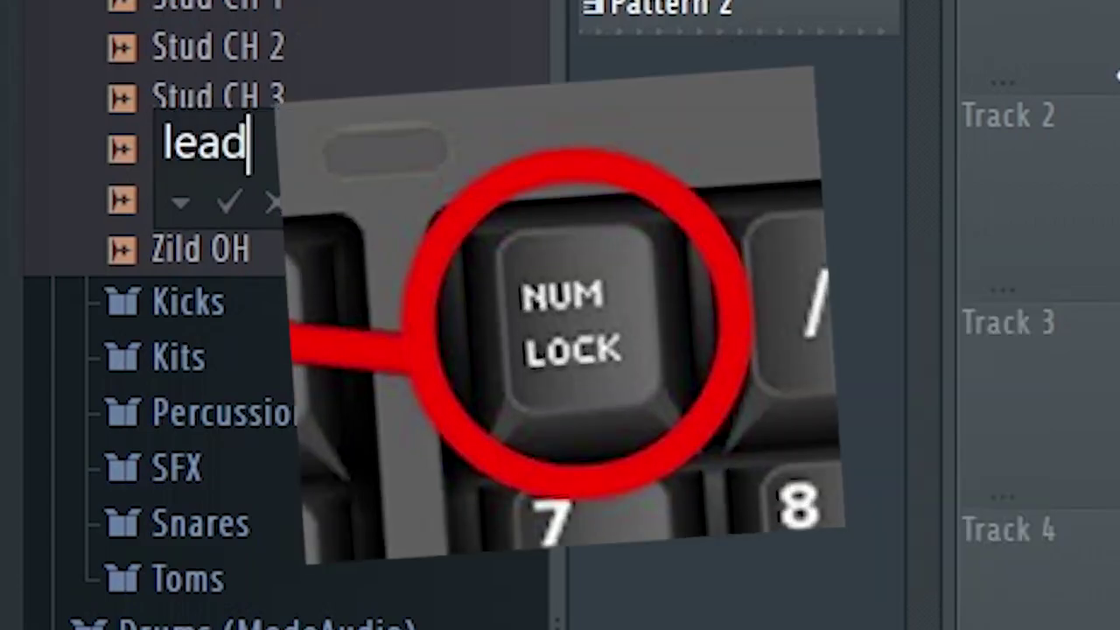
key("Return")
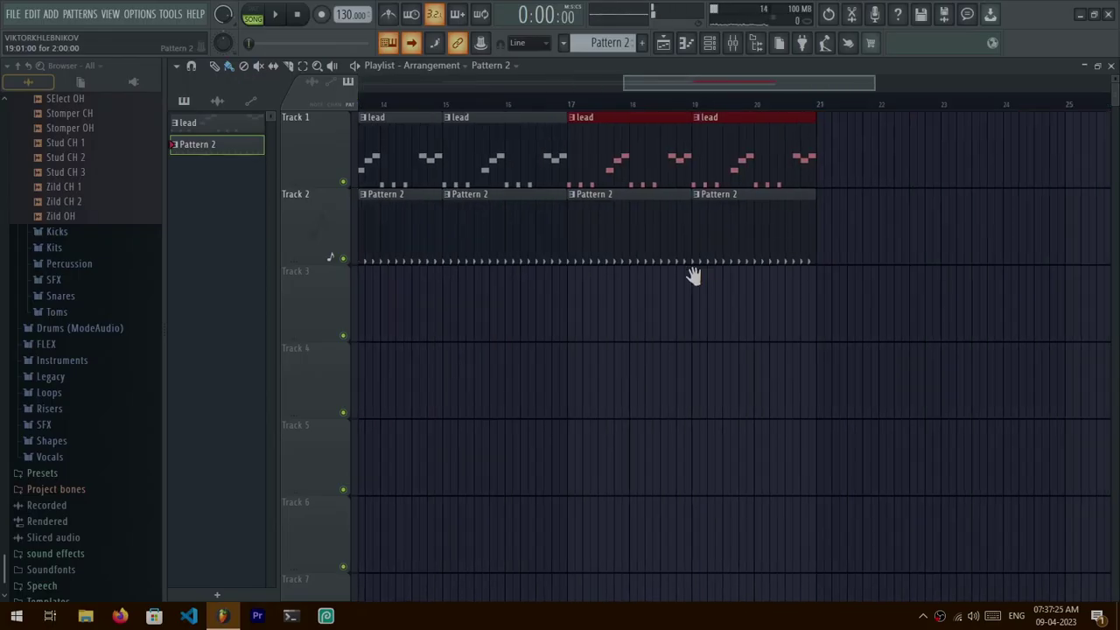
Step: Make the two selected lead clips in bars 17 to 20 of Track 1 unique
right_click(479, 125)
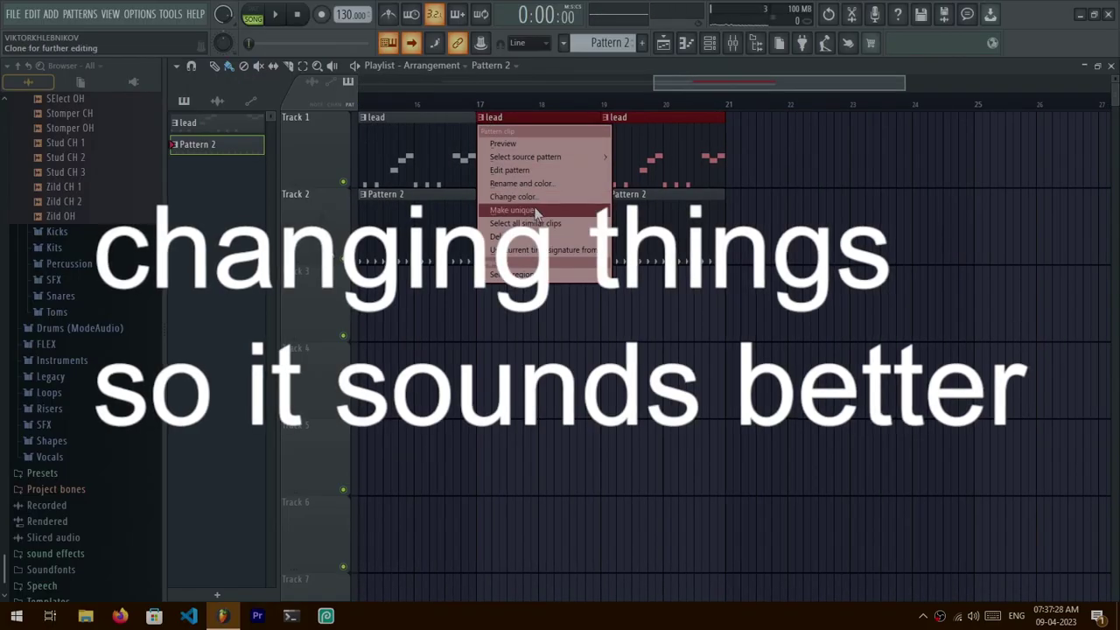
left_click(536, 212)
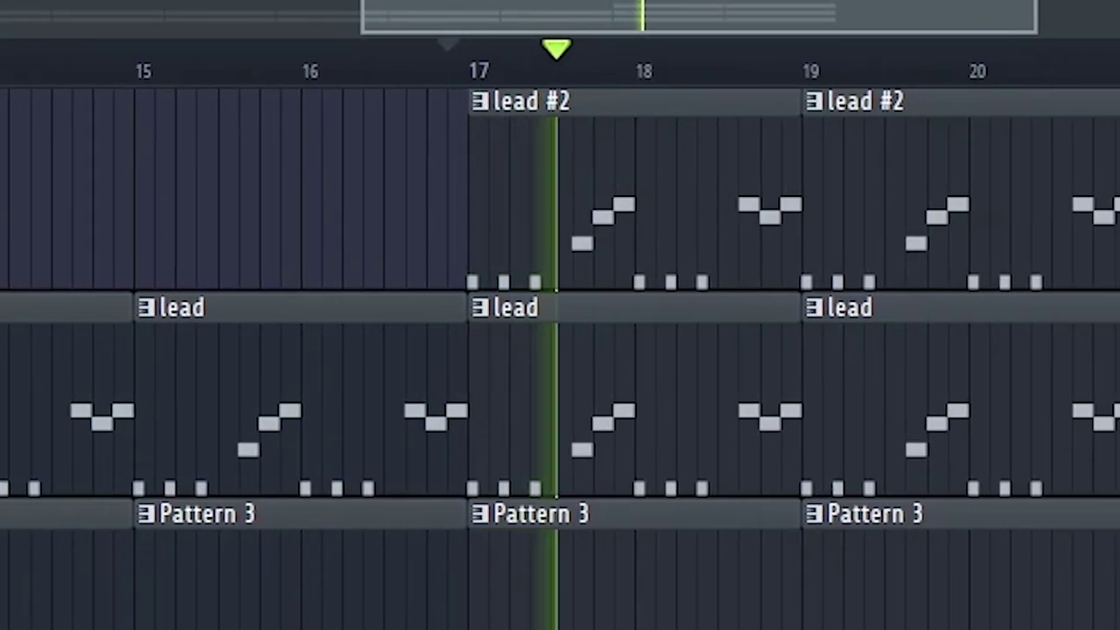
Step: Select the lead #2, lead and Pattern 3 clips in bars 17 to 20 and duplicate them into bars 21 to 24
scroll(560, 350, "down", 3)
left_click_drag(960, 623, 530, 385)
left_click(551, 185, "ctrl")
left_click_drag(1111, 622, 516, 218)
key("ctrl+b")
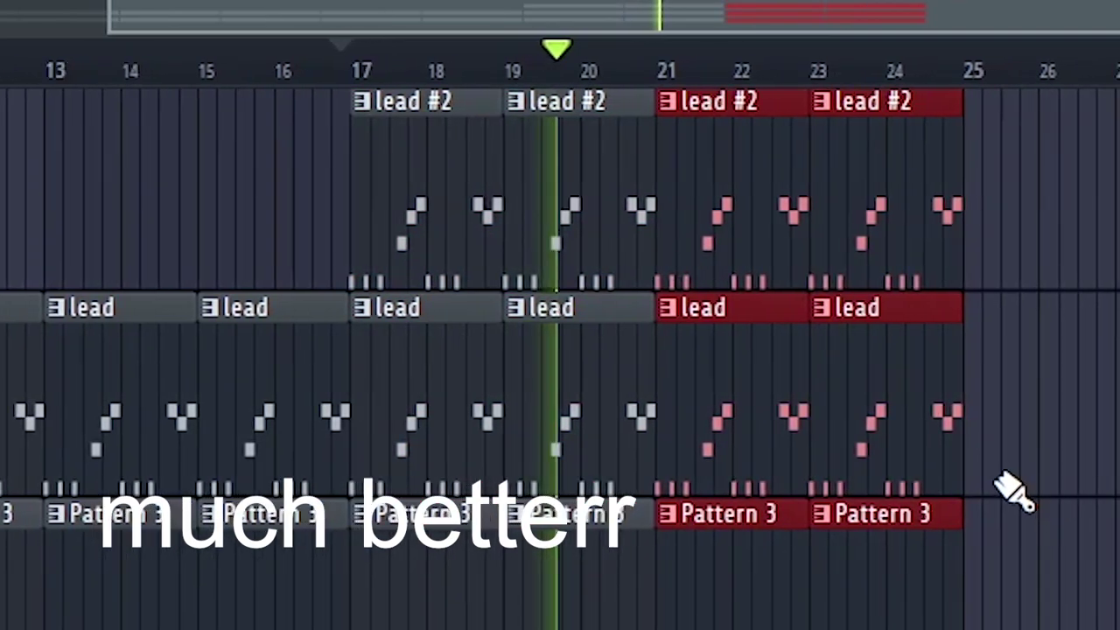
Step: Delete the two lead #2 clips in bars 21 to 24 and stop playback
key("ctrl+d")
right_click(705, 208)
right_click(823, 231)
scroll(844, 247, "down", 2)
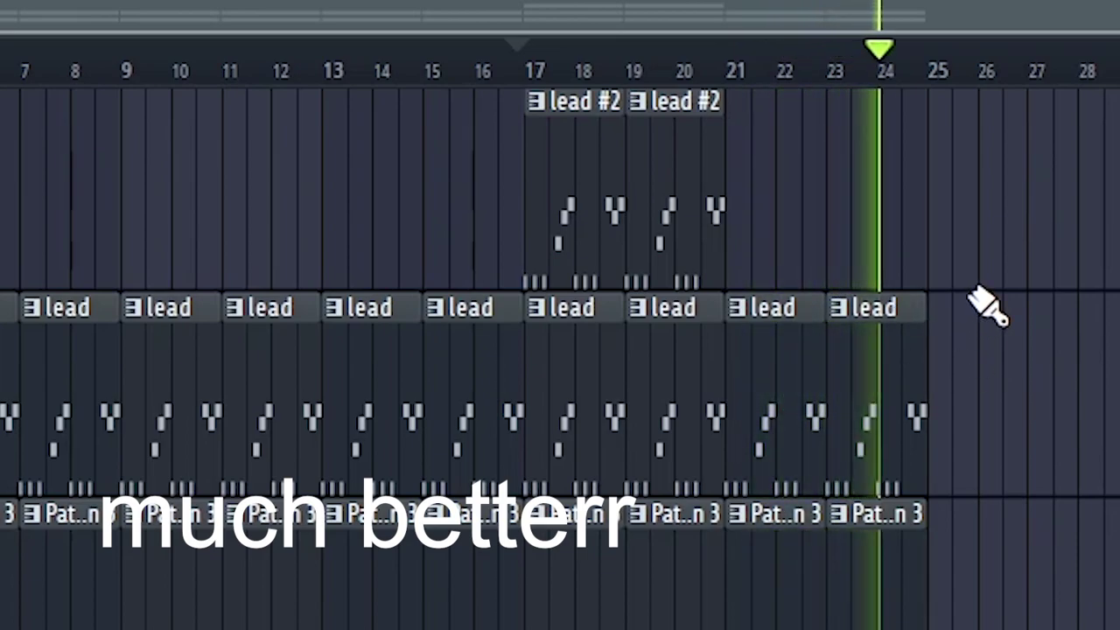
key("space")
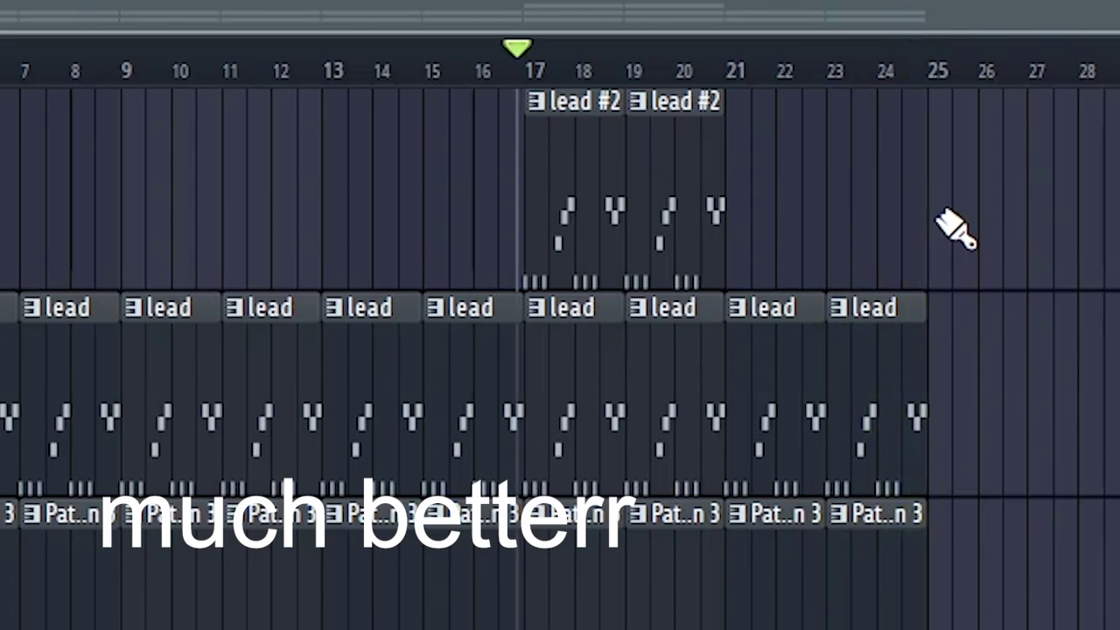